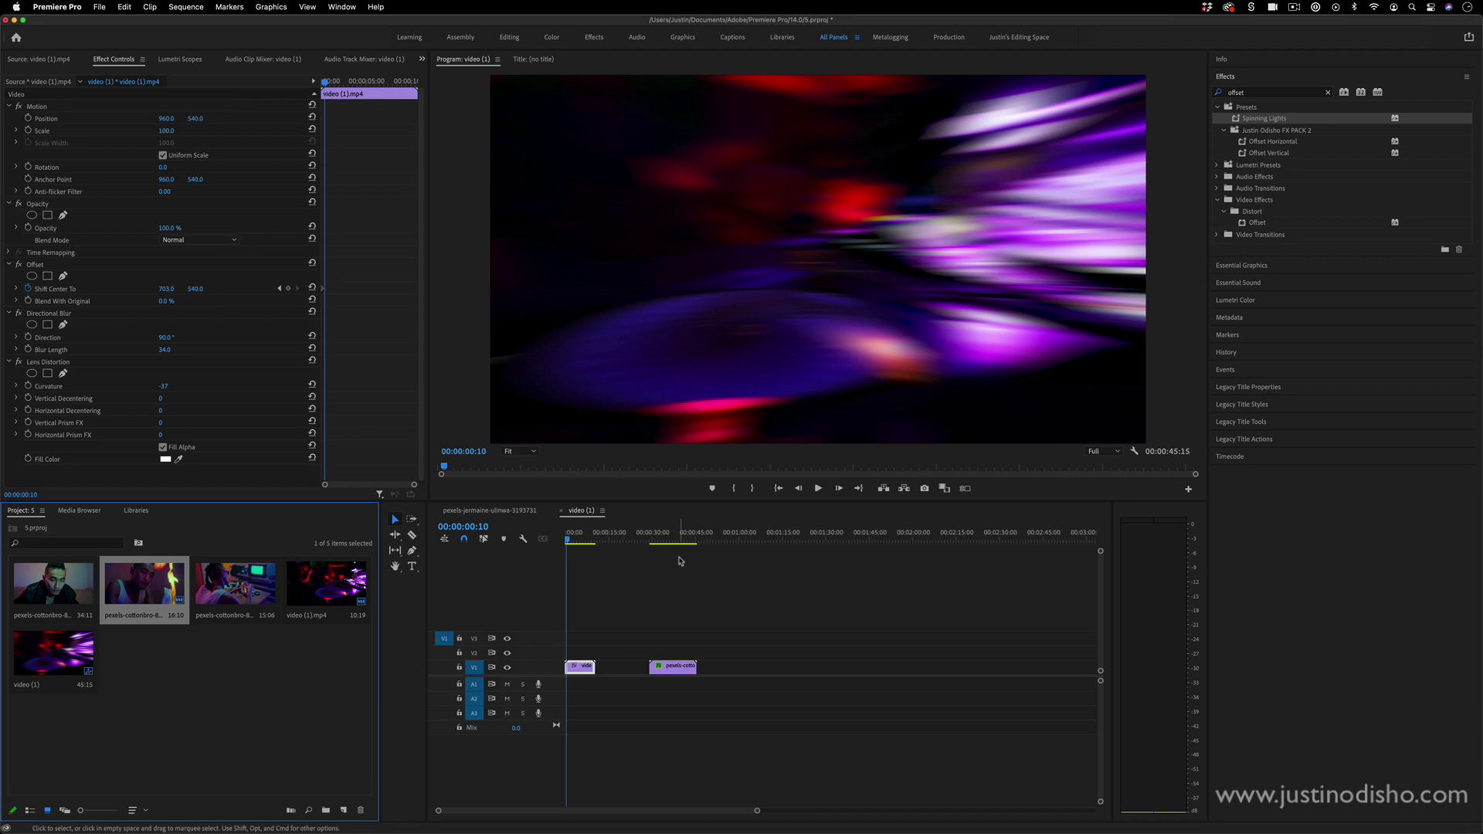
Apply the Offset video effect to the video (1).mp4 clip at the start of the timeline
{"action": "left_click", "coordinate": [580, 669]}
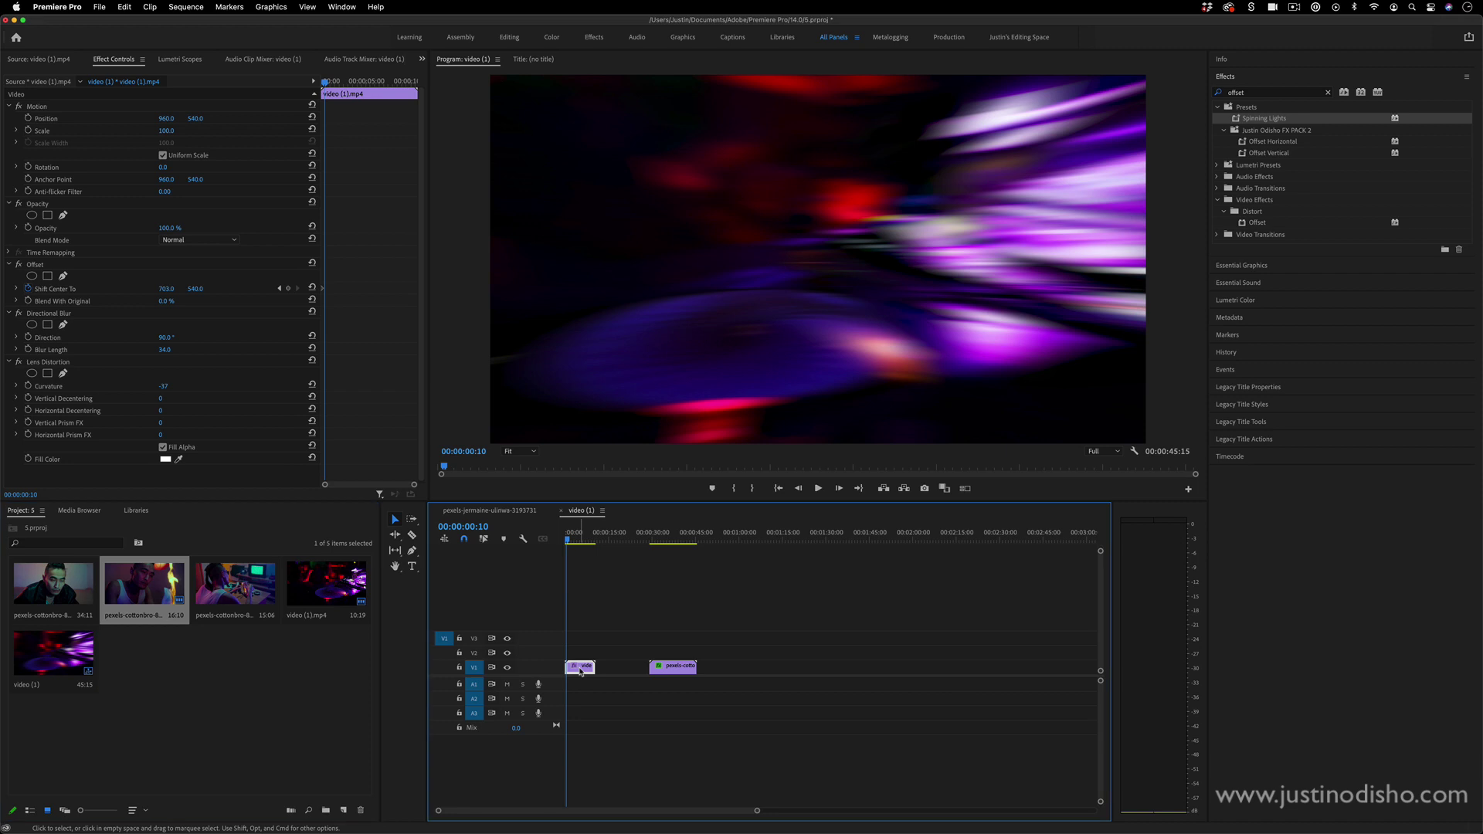
{"action": "double_click", "coordinate": [323, 583]}
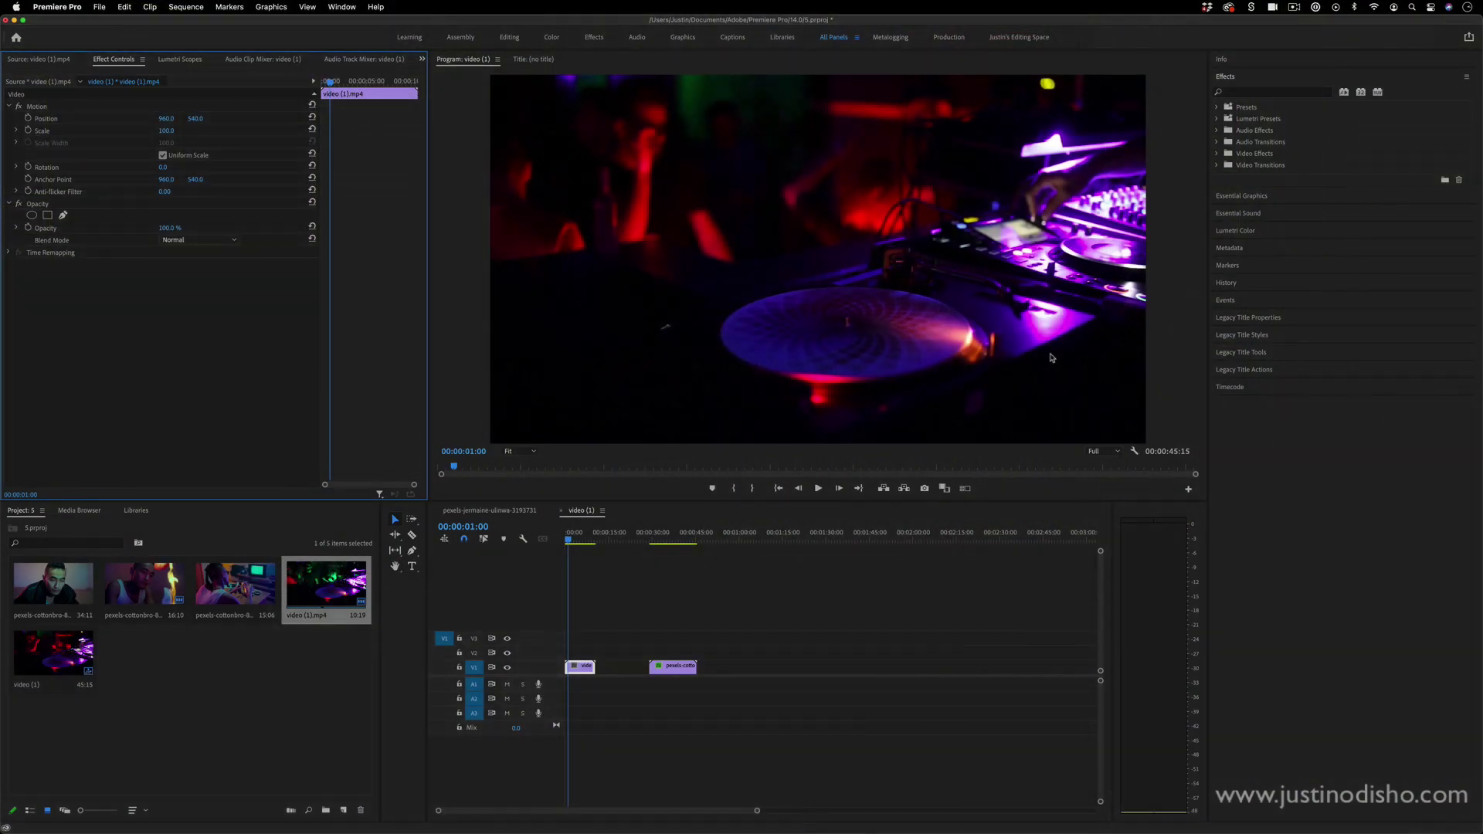
{"action": "left_click", "coordinate": [1238, 93]}
{"action": "type", "text": "offset"}
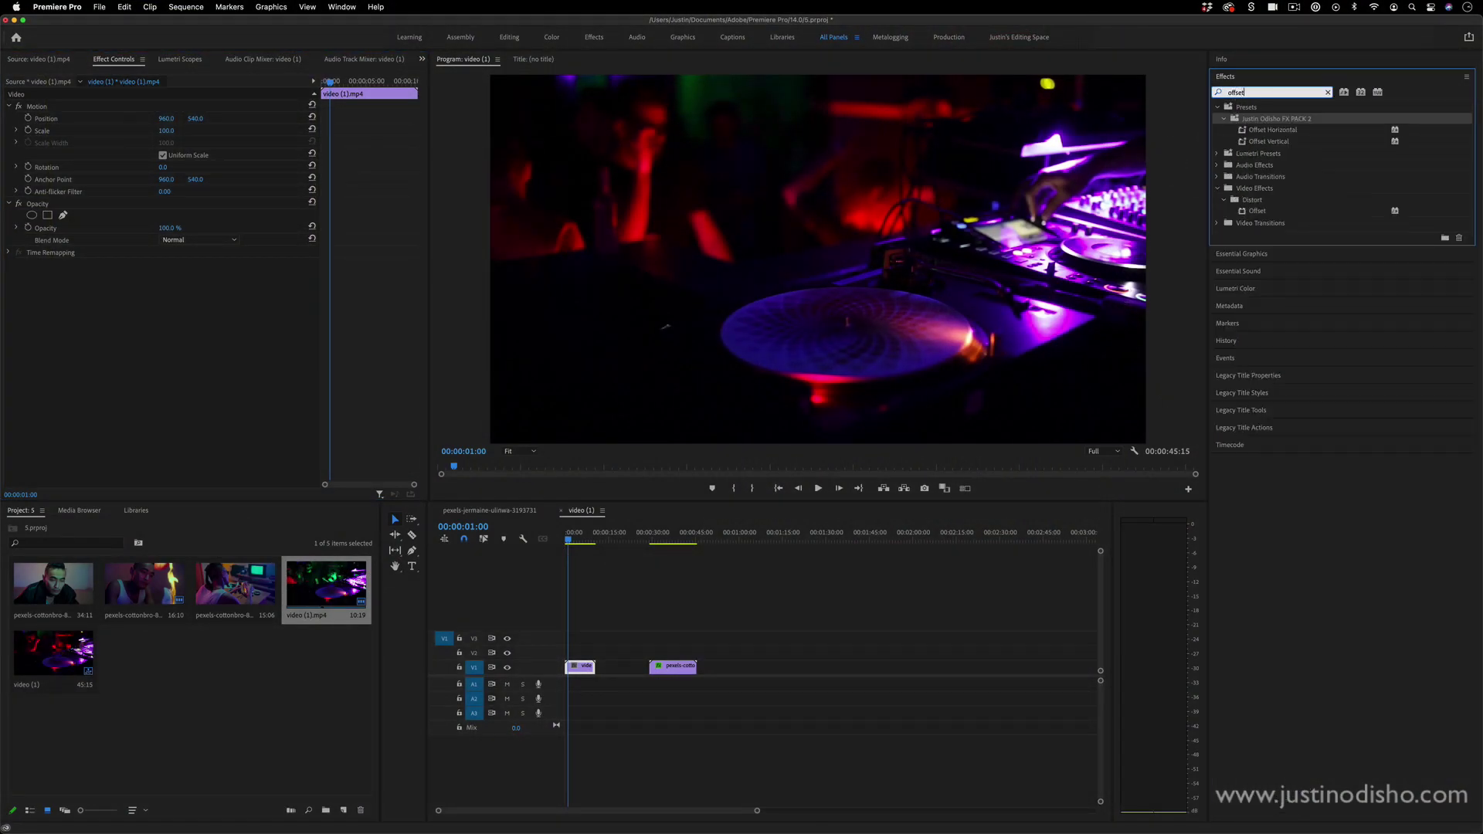
{"action": "left_click", "coordinate": [1259, 210]}
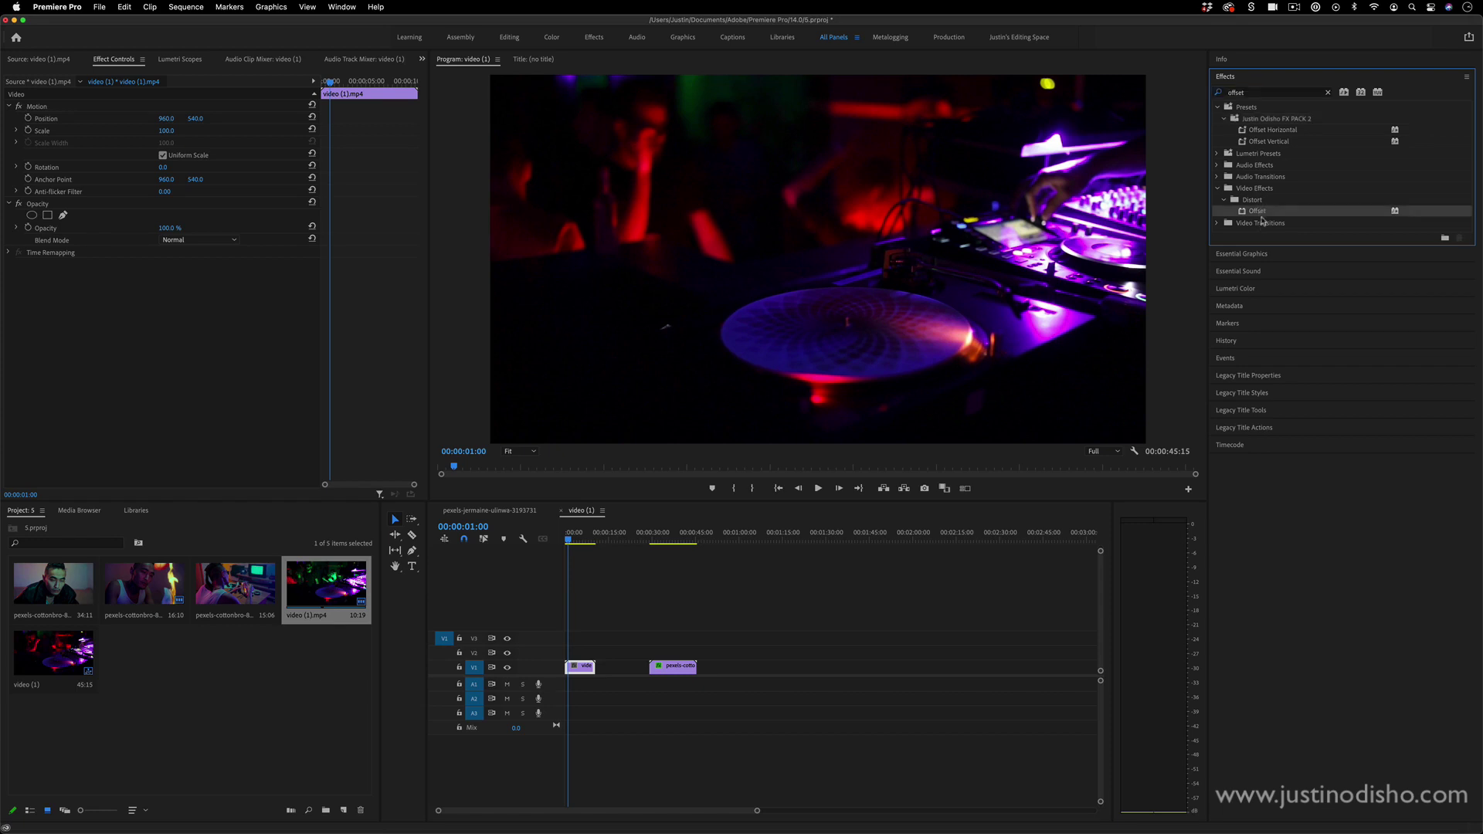
{"action": "left_click_drag", "start_coordinate": [1267, 213], "coordinate": [581, 666]}
Try different horizontal and vertical Shift Center To values in the Offset effect and reset the parameter to its default
{"action": "left_click_drag", "start_coordinate": [165, 290], "coordinate": [486, 290]}
{"action": "left_click_drag", "start_coordinate": [203, 290], "coordinate": [386, 290]}
{"action": "left_click", "coordinate": [312, 288]}
{"action": "left_click_drag", "start_coordinate": [160, 293], "coordinate": [942, 293]}
{"action": "left_click_drag", "start_coordinate": [163, 292], "coordinate": [309, 292]}
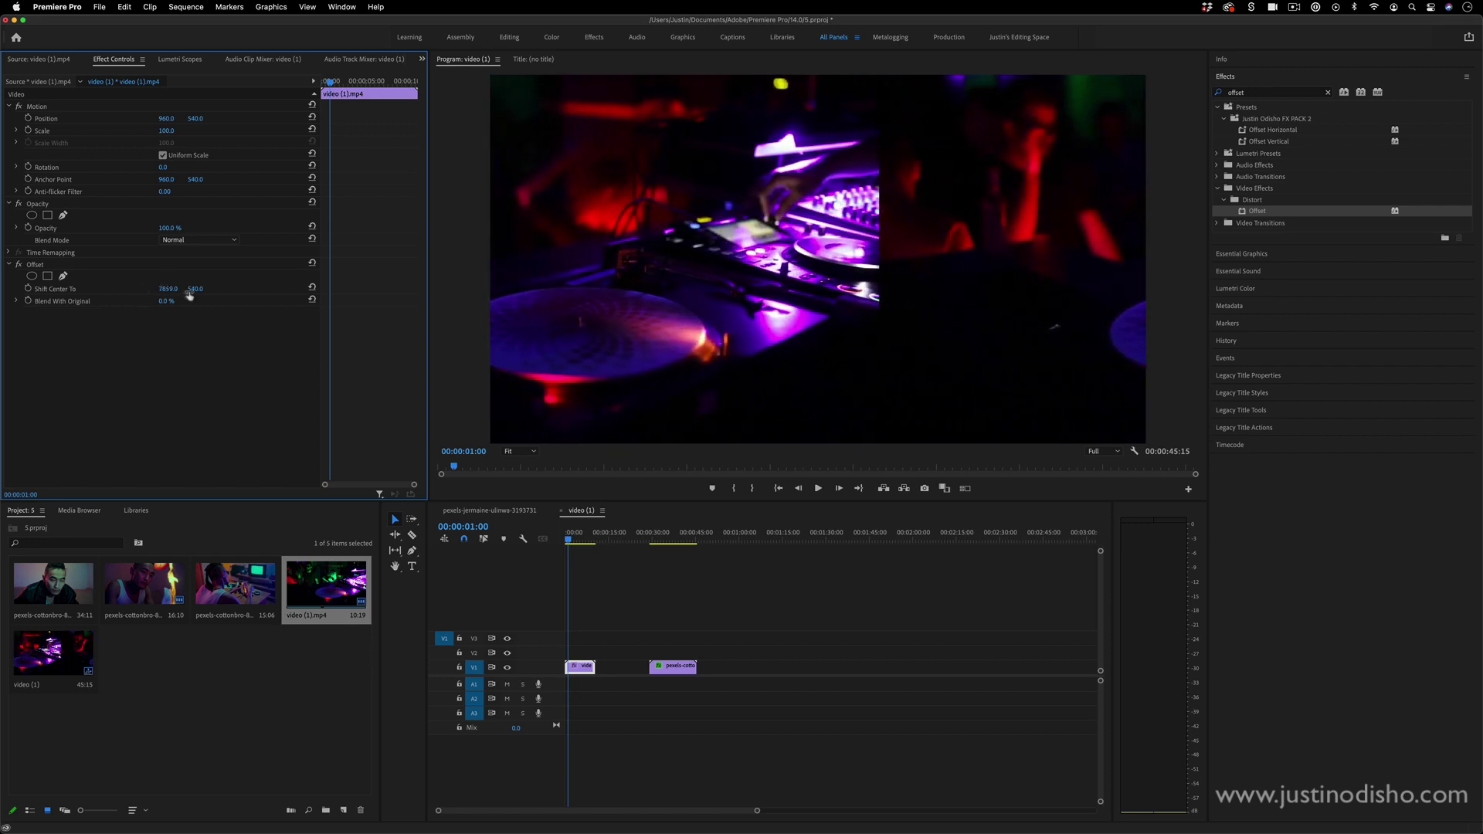
{"action": "left_click_drag", "start_coordinate": [162, 292], "coordinate": [273, 291]}
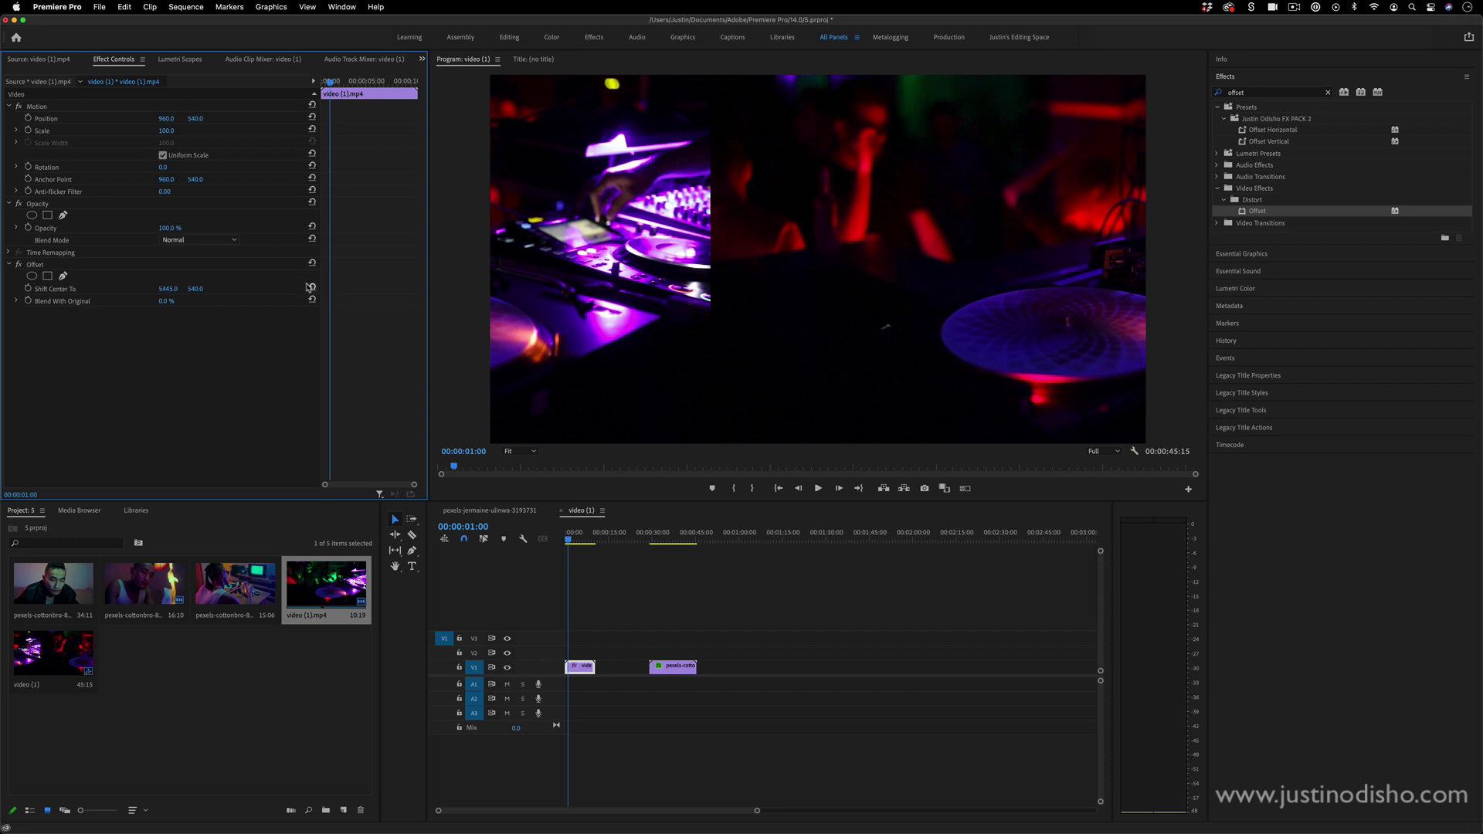
{"action": "left_click", "coordinate": [309, 287]}
Keyframe the Offset's Shift Center To from its default at the clip's start to 32767 horizontally at 00:00:10:18
{"action": "key", "text": "Home"}
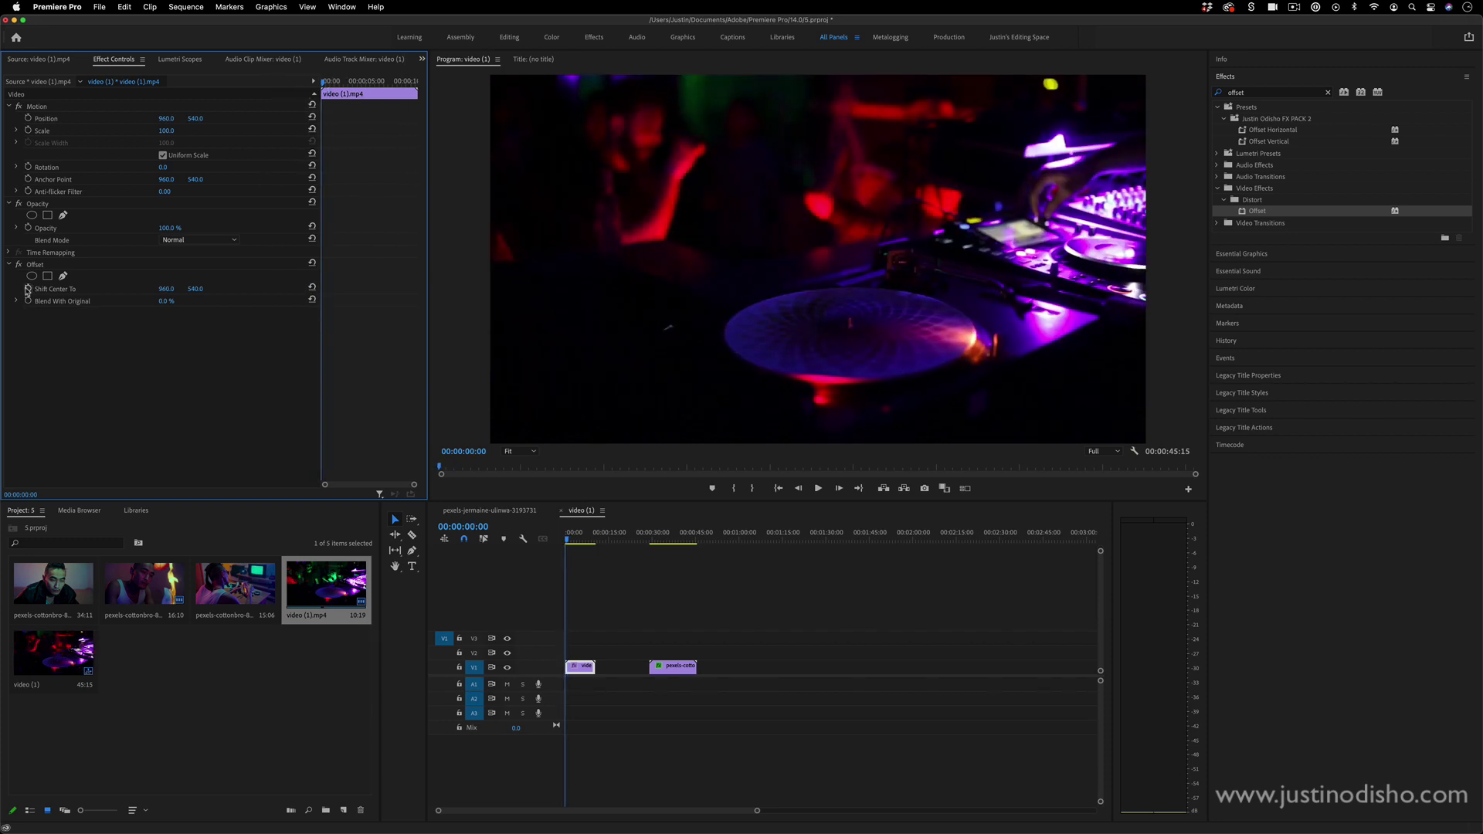
{"action": "left_click", "coordinate": [27, 289]}
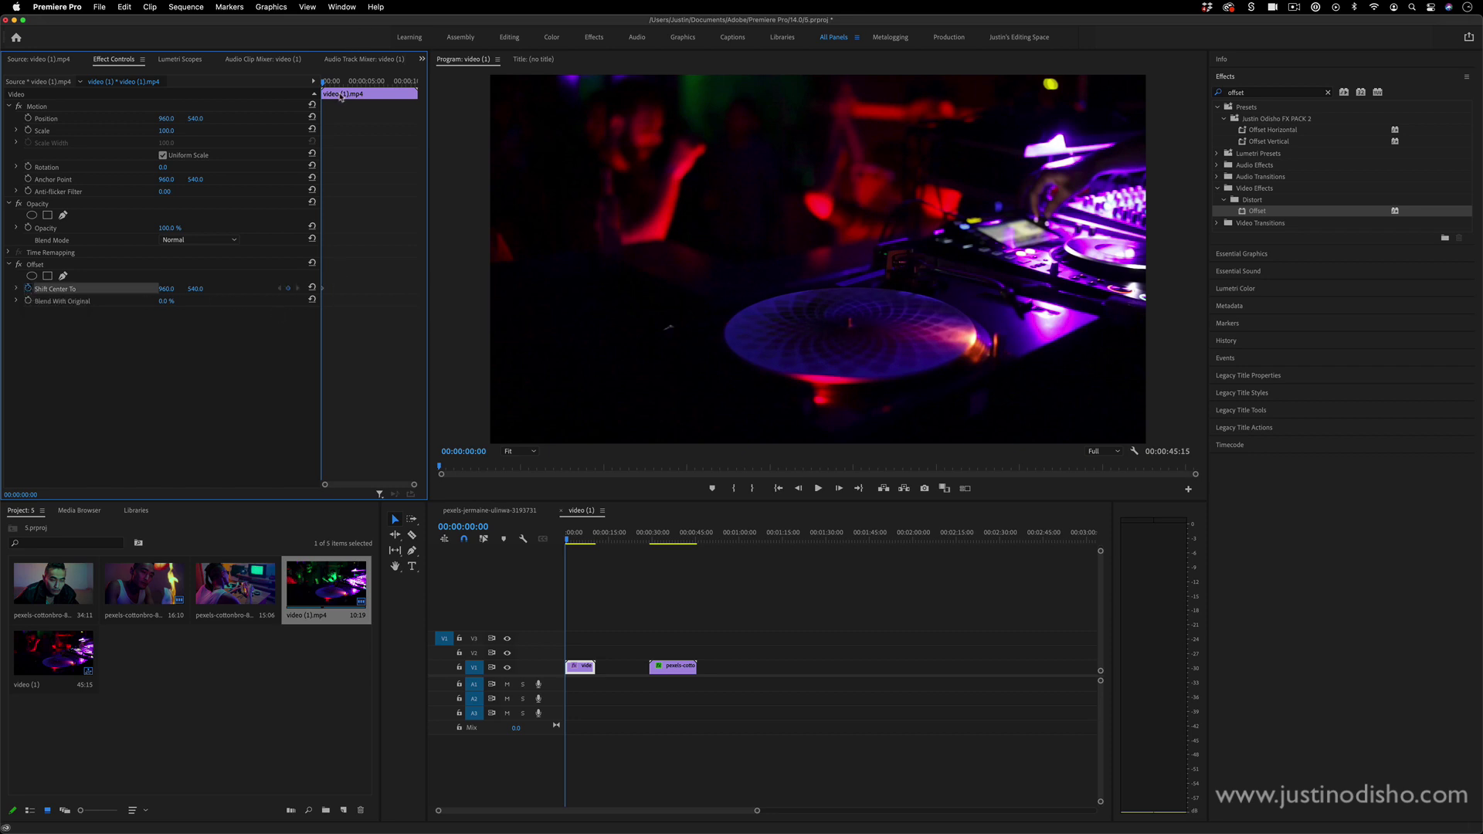
{"action": "left_click_drag", "start_coordinate": [335, 82], "coordinate": [416, 82]}
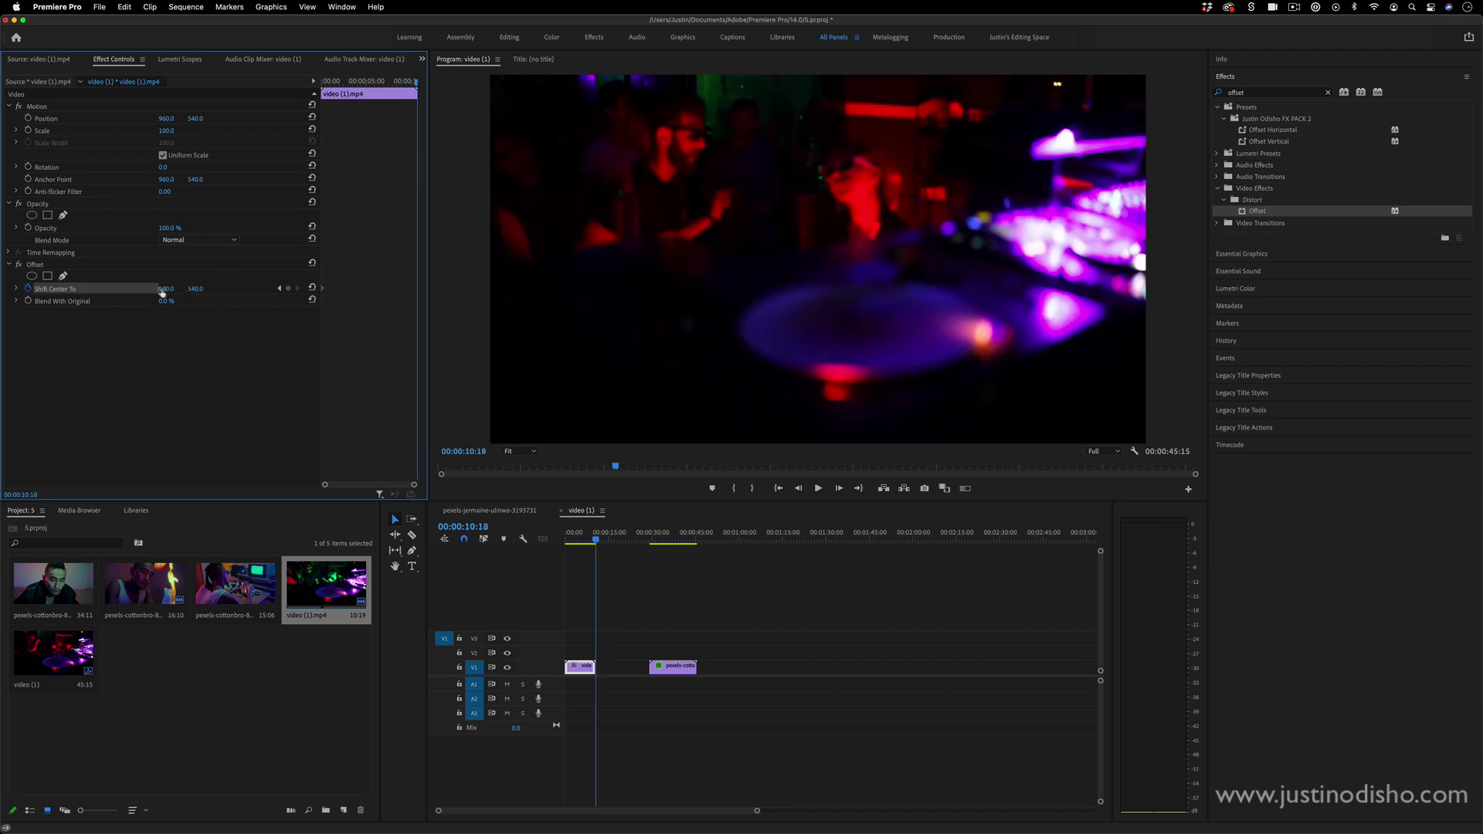
{"action": "left_click_drag", "start_coordinate": [162, 290], "coordinate": [278, 290]}
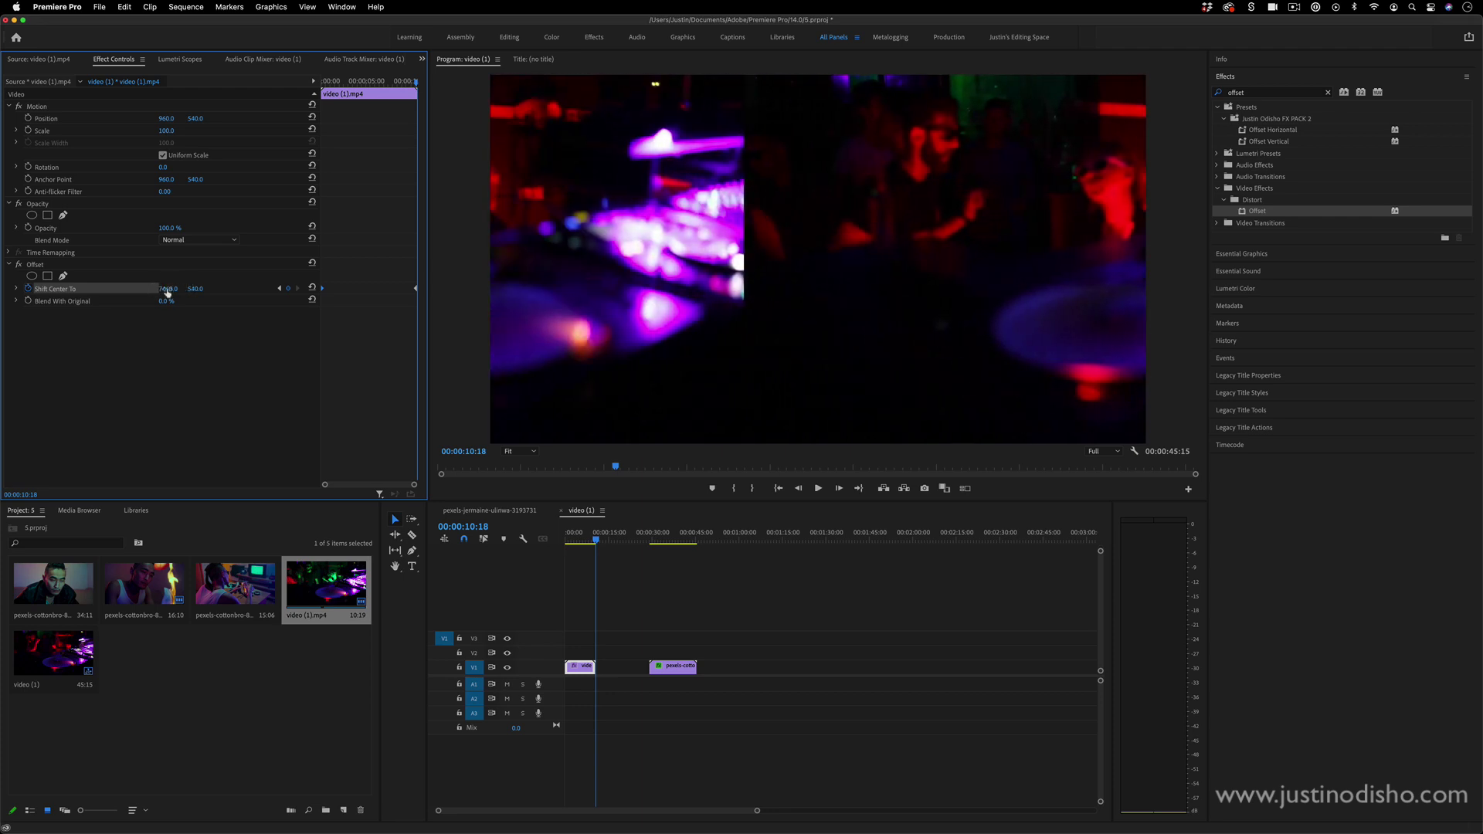
{"action": "left_click_drag", "start_coordinate": [170, 290], "coordinate": [226, 291]}
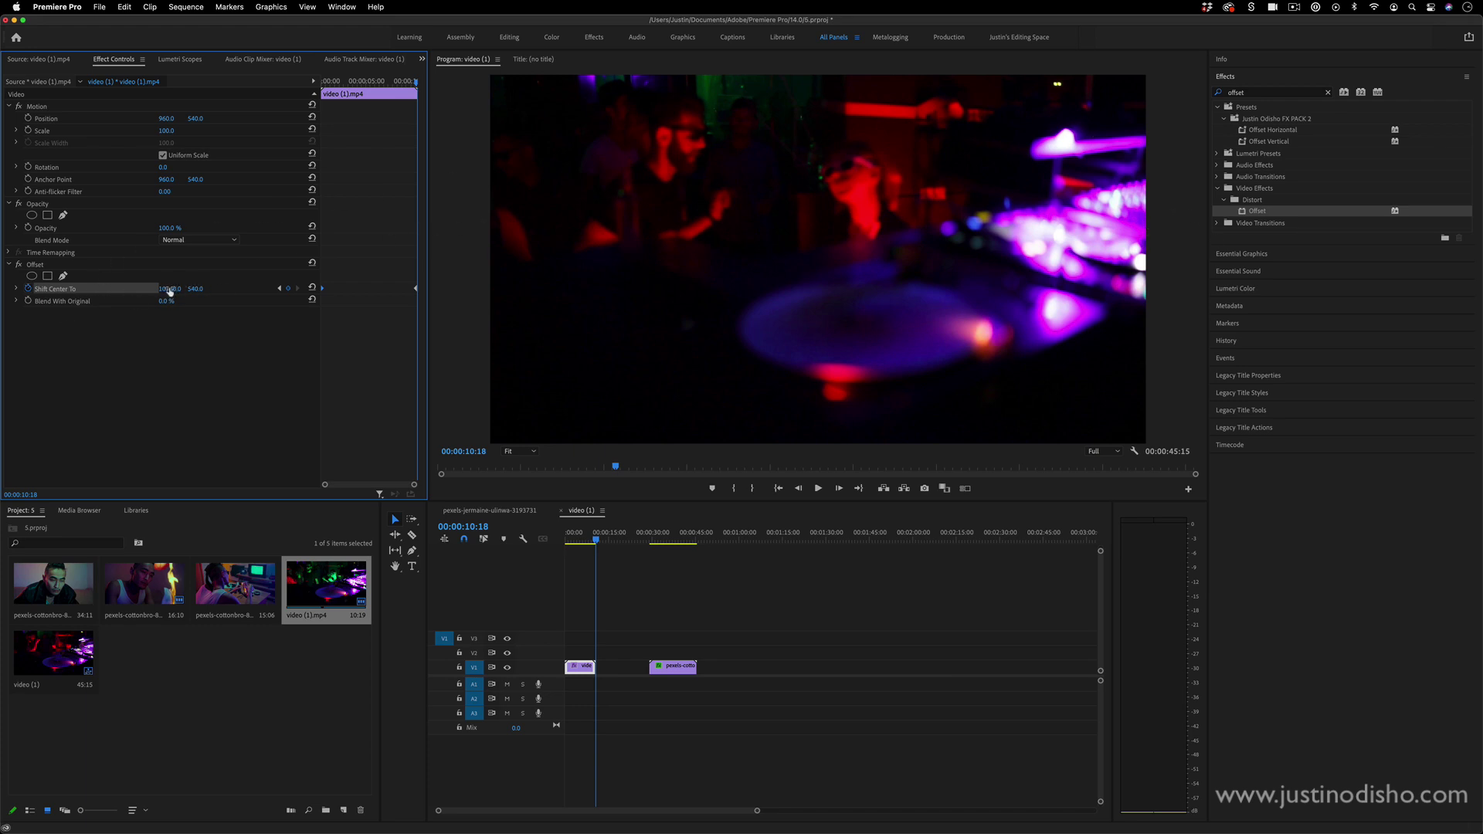
{"action": "left_click", "coordinate": [172, 289]}
{"action": "type", "text": "500000"}
{"action": "key", "text": "Return"}
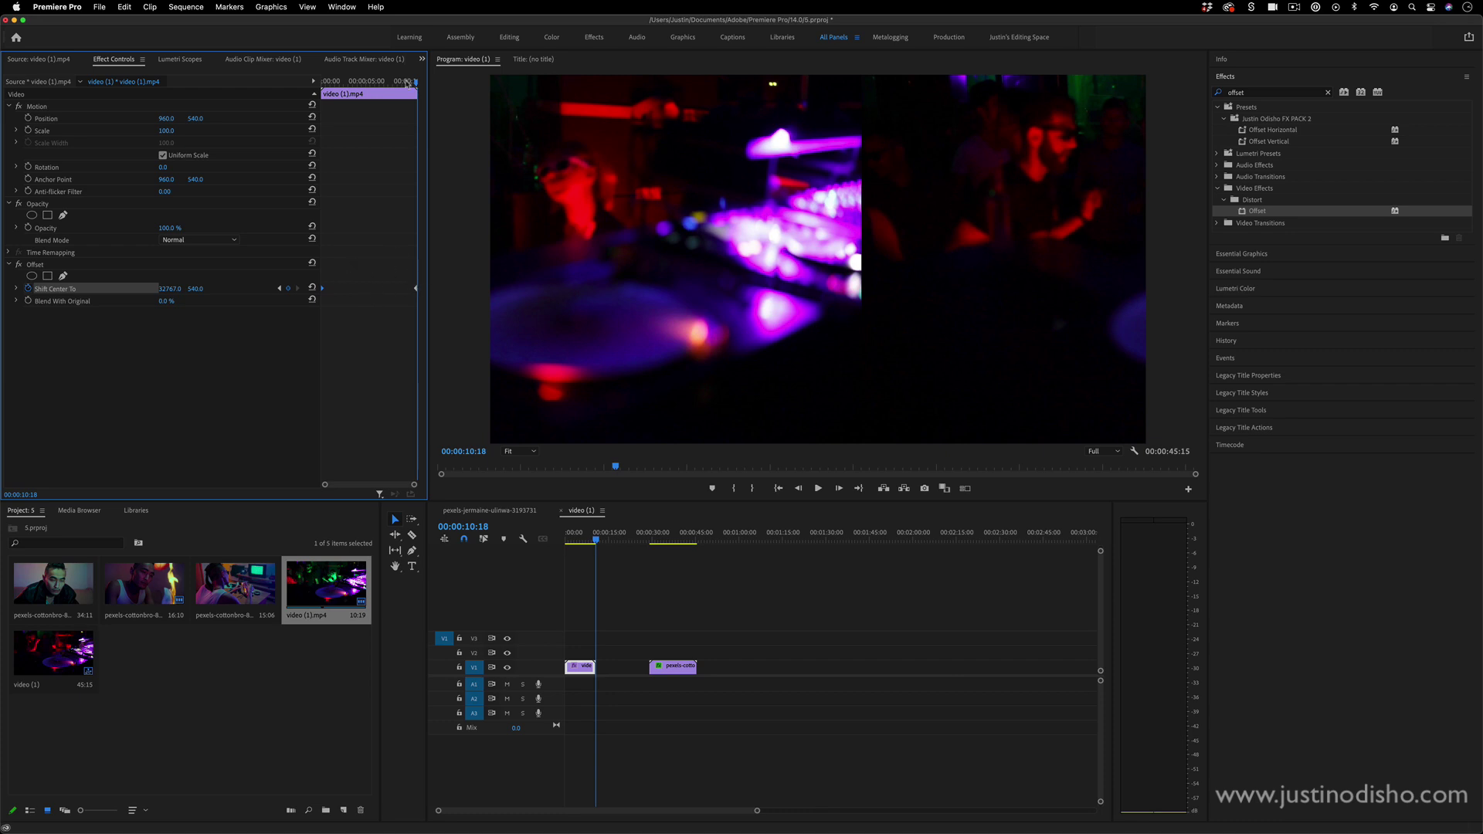
Play the first clip from its beginning and park the playhead at 00:00:04:21 to examine the offset movement
{"action": "left_click_drag", "start_coordinate": [396, 84], "coordinate": [207, 101]}
{"action": "key", "text": "space"}
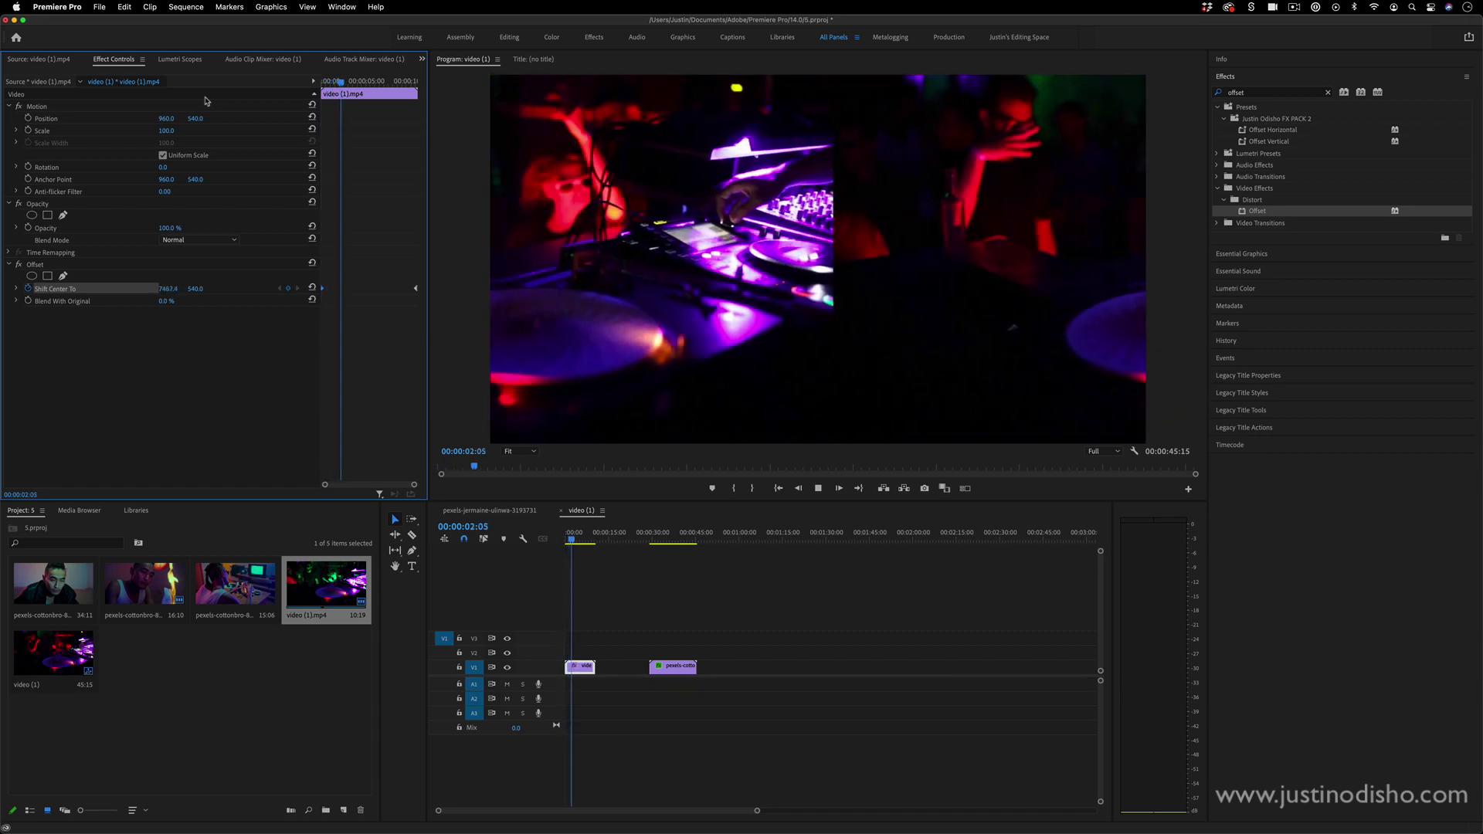
{"action": "key", "text": "space"}
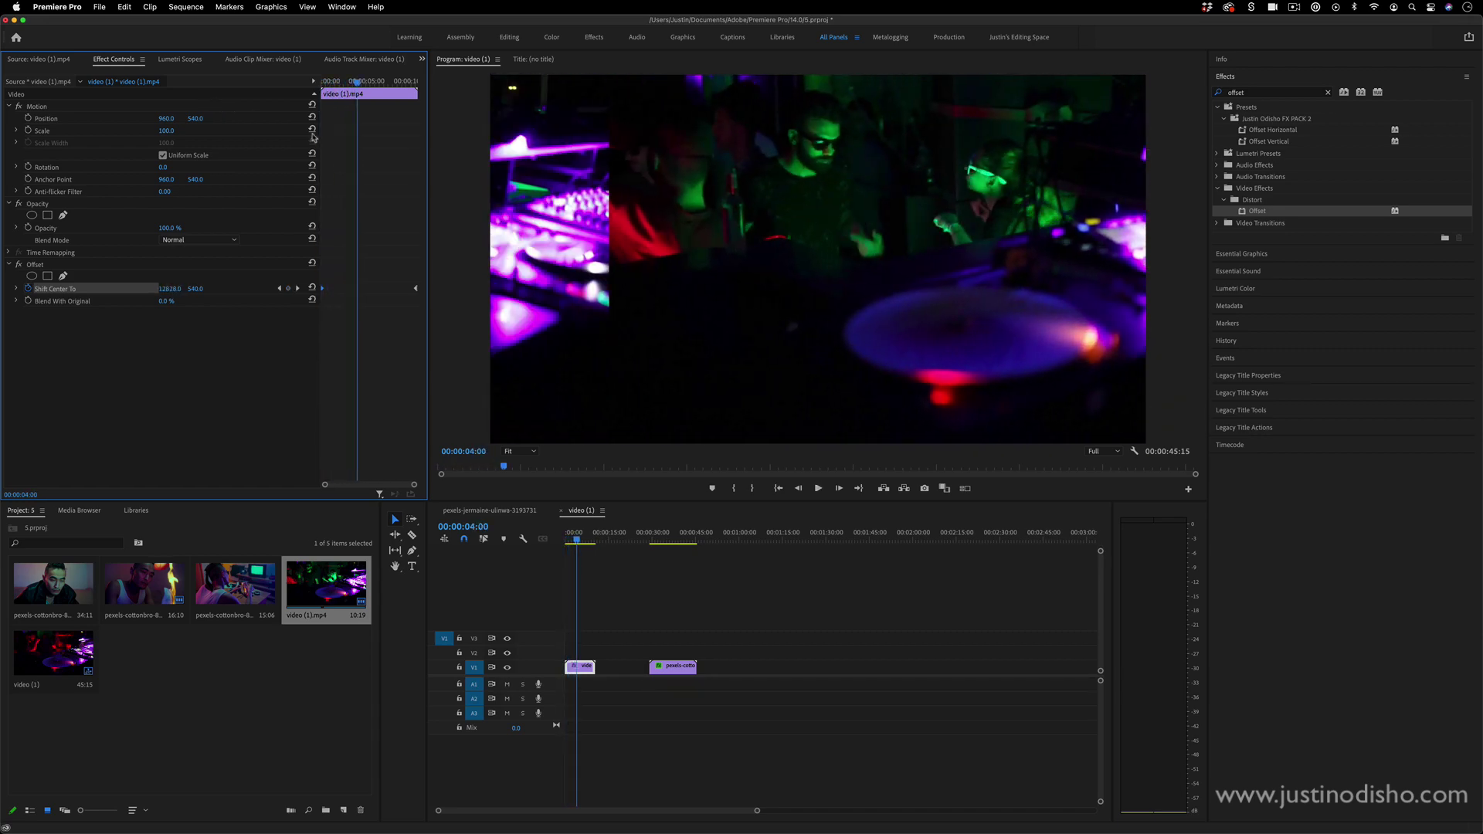
{"action": "left_click_drag", "start_coordinate": [382, 78], "coordinate": [366, 84]}
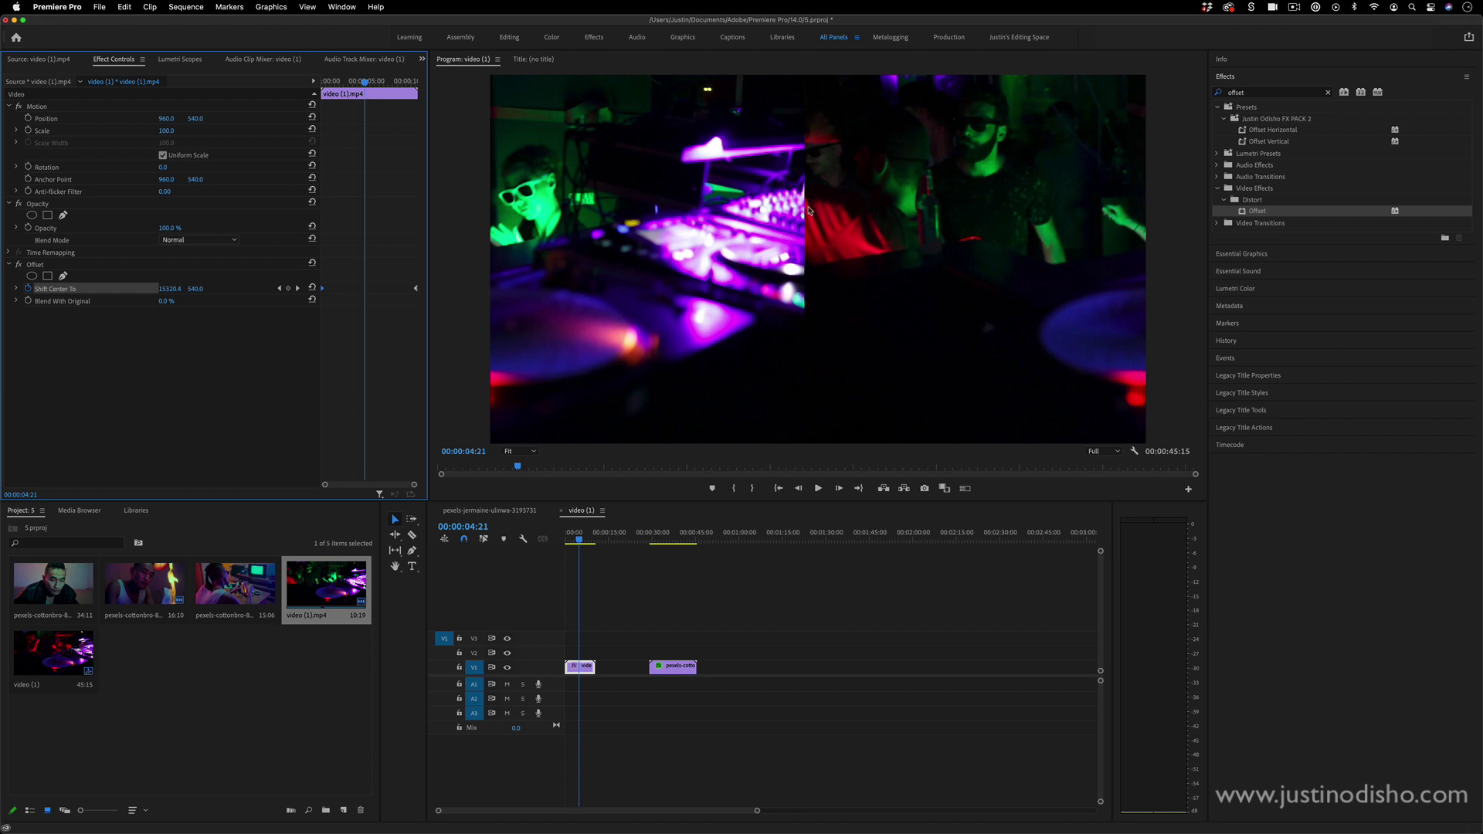
Find the Directional Blur effect and add it to the video (1).mp4 clip in the timeline
{"action": "left_click", "coordinate": [1276, 93]}
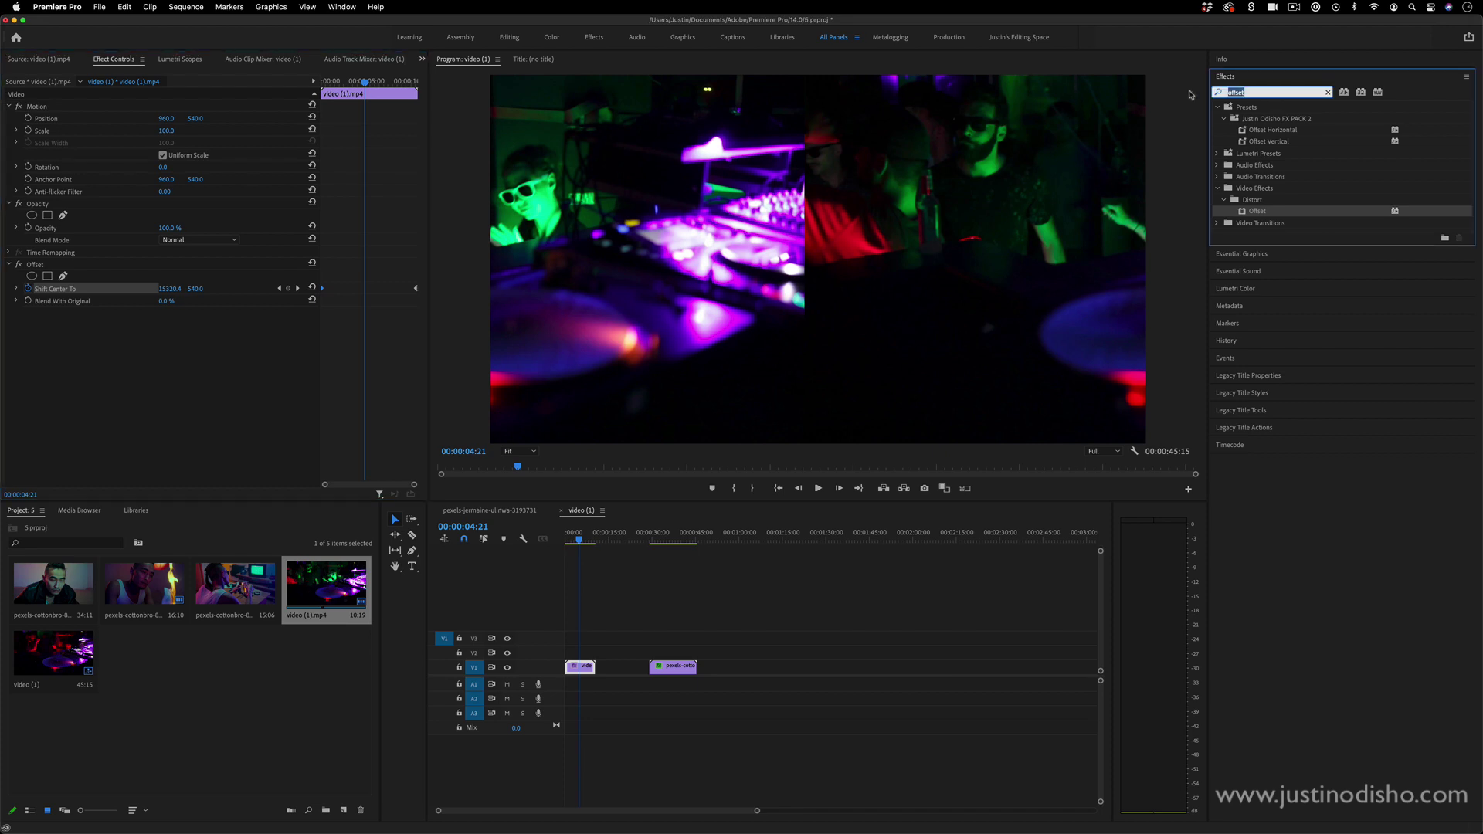
{"action": "type", "text": "directional"}
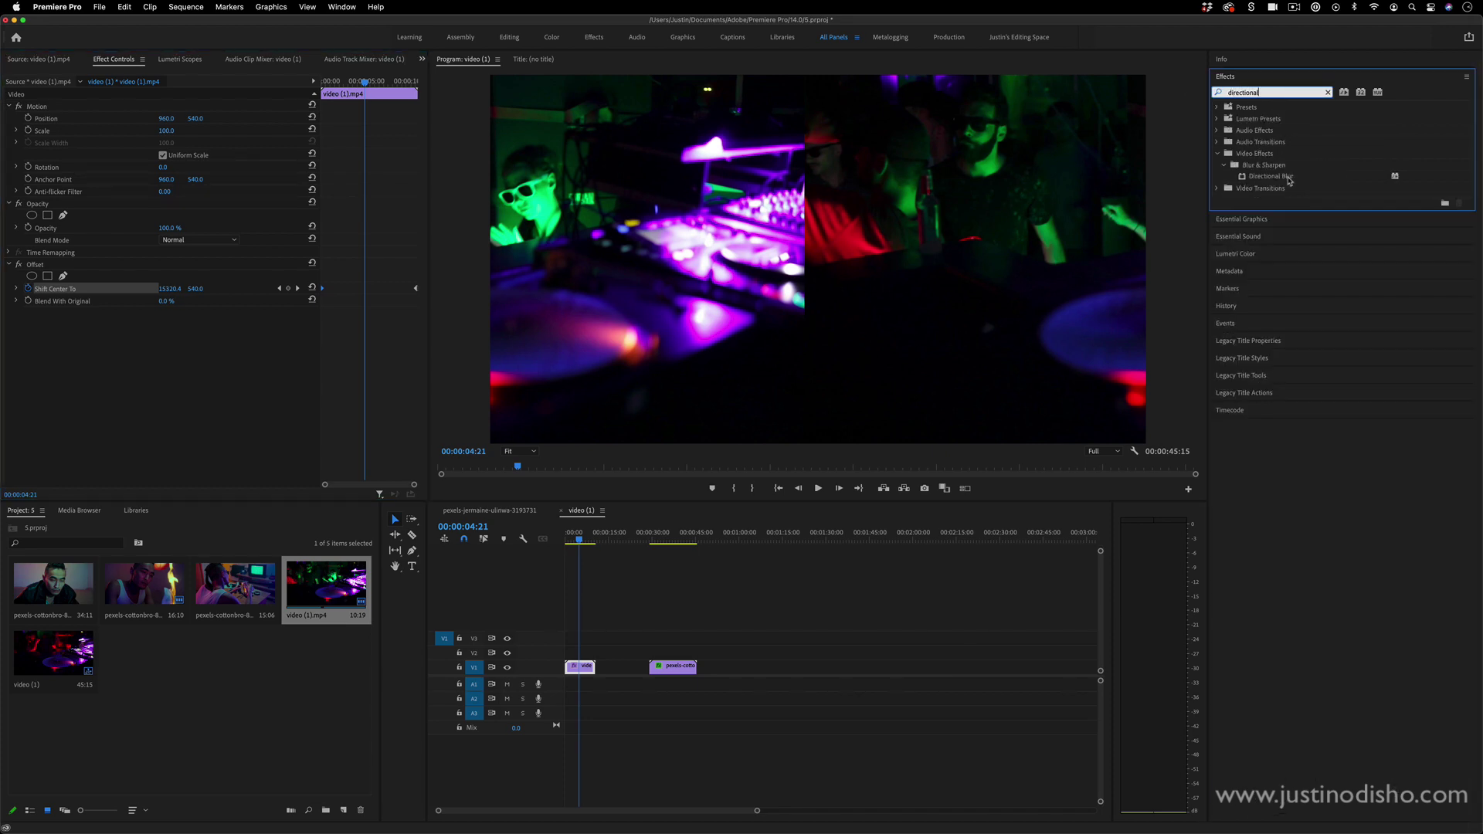
{"action": "left_click_drag", "start_coordinate": [1288, 181], "coordinate": [587, 671]}
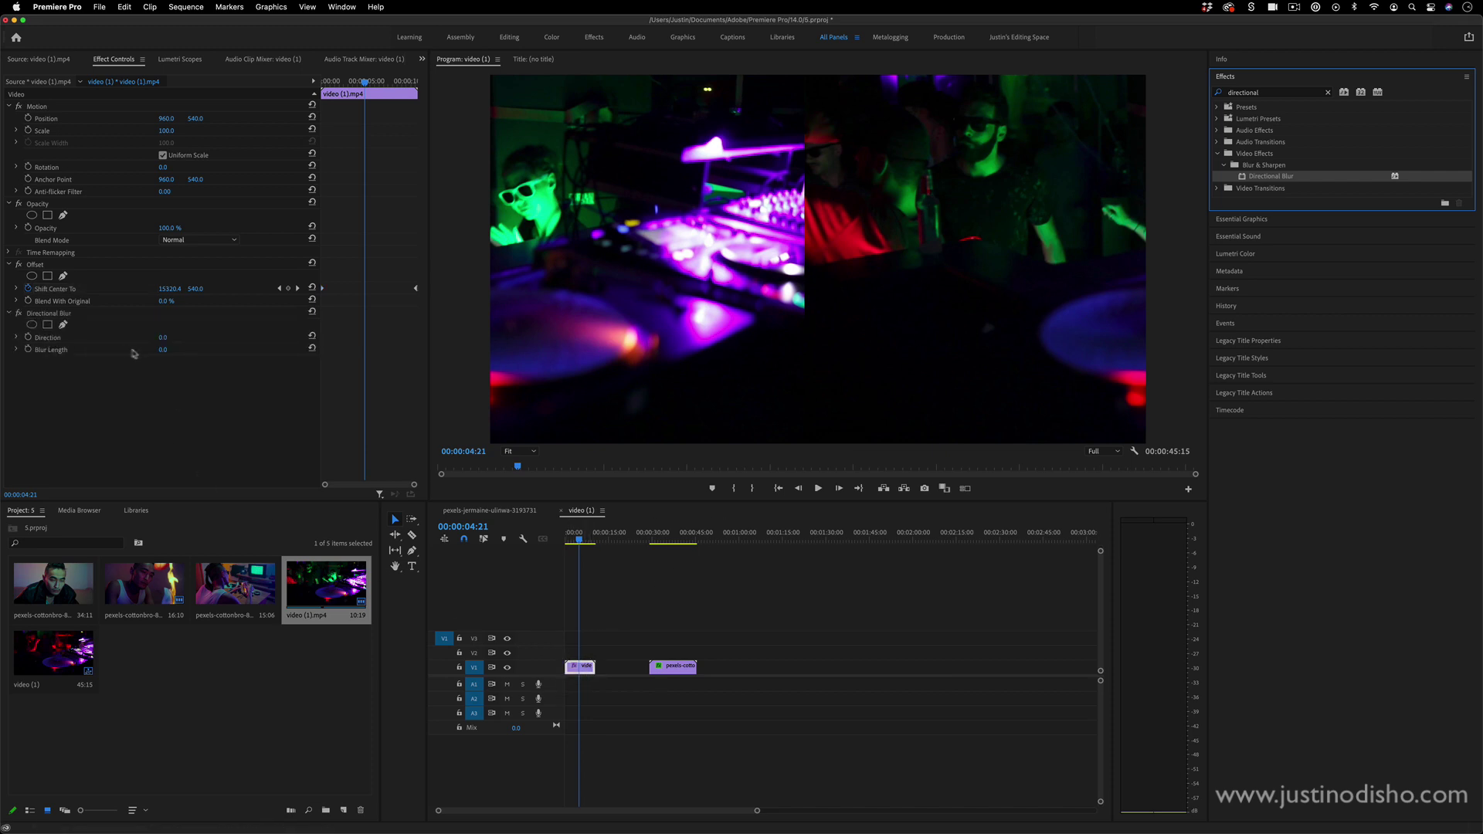
Set the Directional Blur's Direction to 90° and its Blur Length to 36
{"action": "left_click_drag", "start_coordinate": [160, 351], "coordinate": [230, 337]}
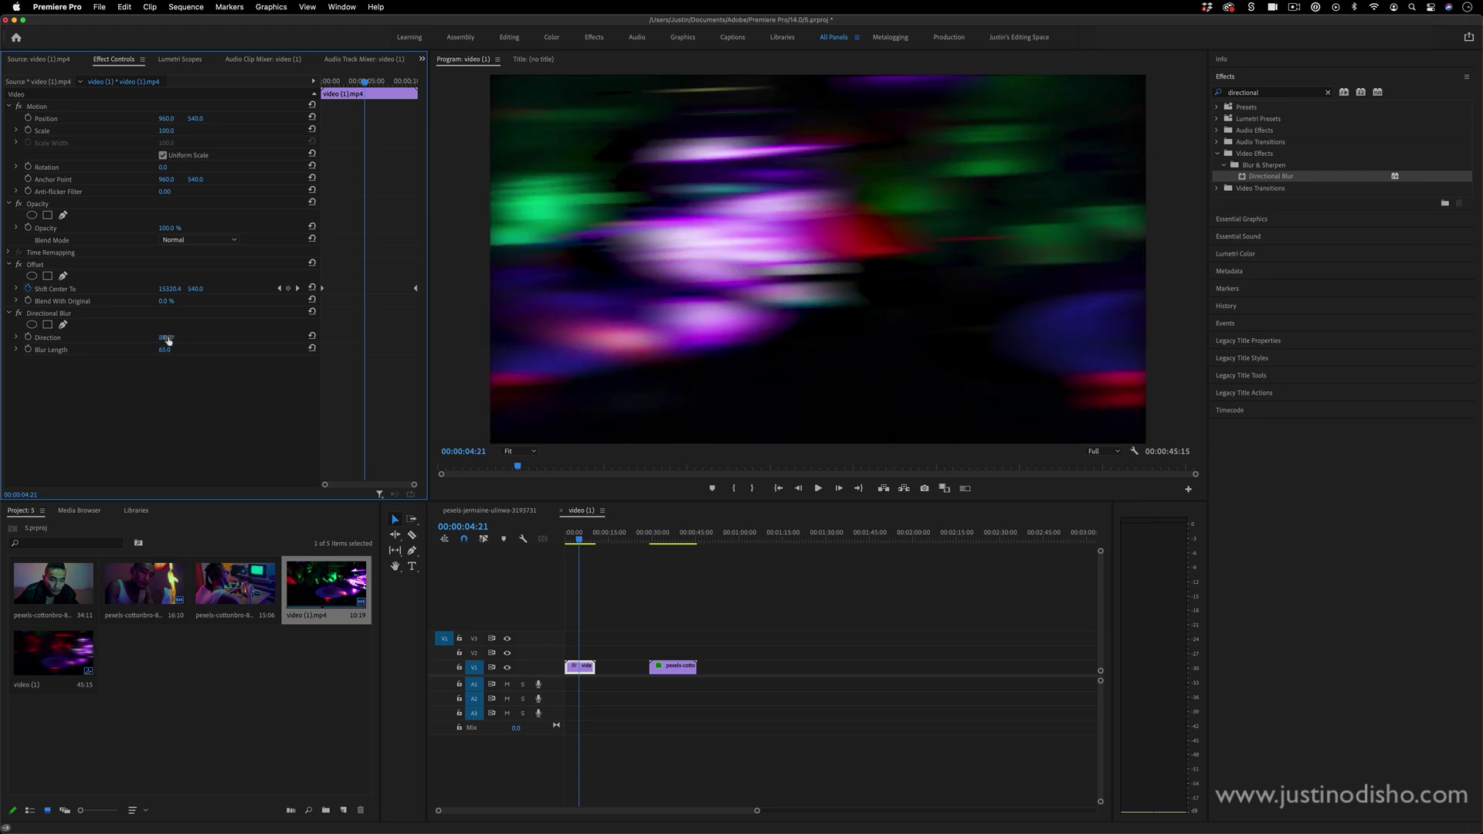
{"action": "left_click", "coordinate": [168, 336]}
{"action": "key", "text": "Return"}
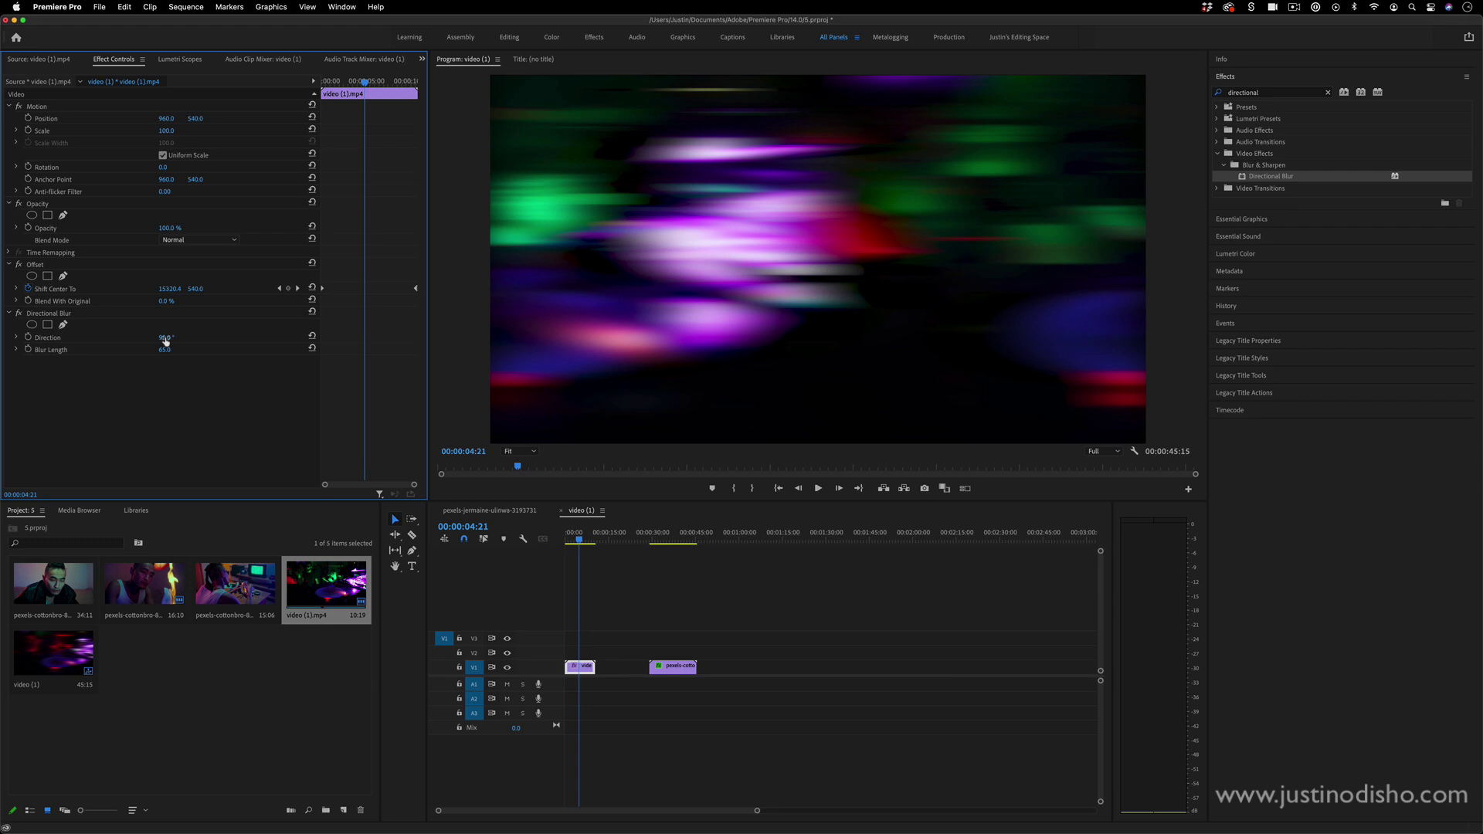
{"action": "left_click_drag", "start_coordinate": [165, 337], "coordinate": [164, 338]}
{"action": "left_click", "coordinate": [165, 349]}
{"action": "type", "text": "20"}
{"action": "key", "text": "Return"}
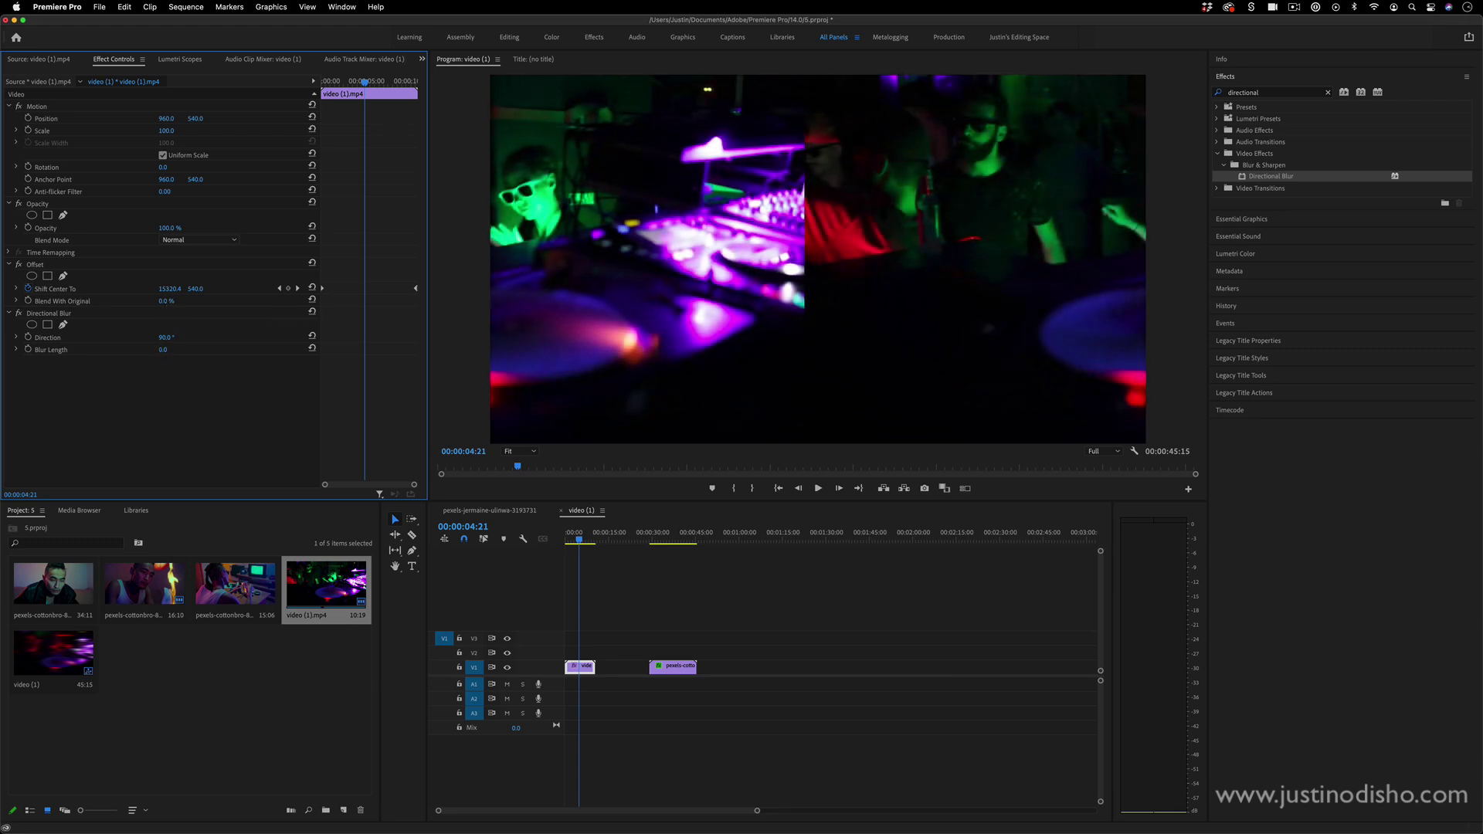
{"action": "mouse_move", "coordinate": [164, 350]}
{"action": "left_mouse_down"}
{"action": "mouse_move", "coordinate": [149, 350]}
{"action": "mouse_move", "coordinate": [190, 349]}
{"action": "left_mouse_up"}
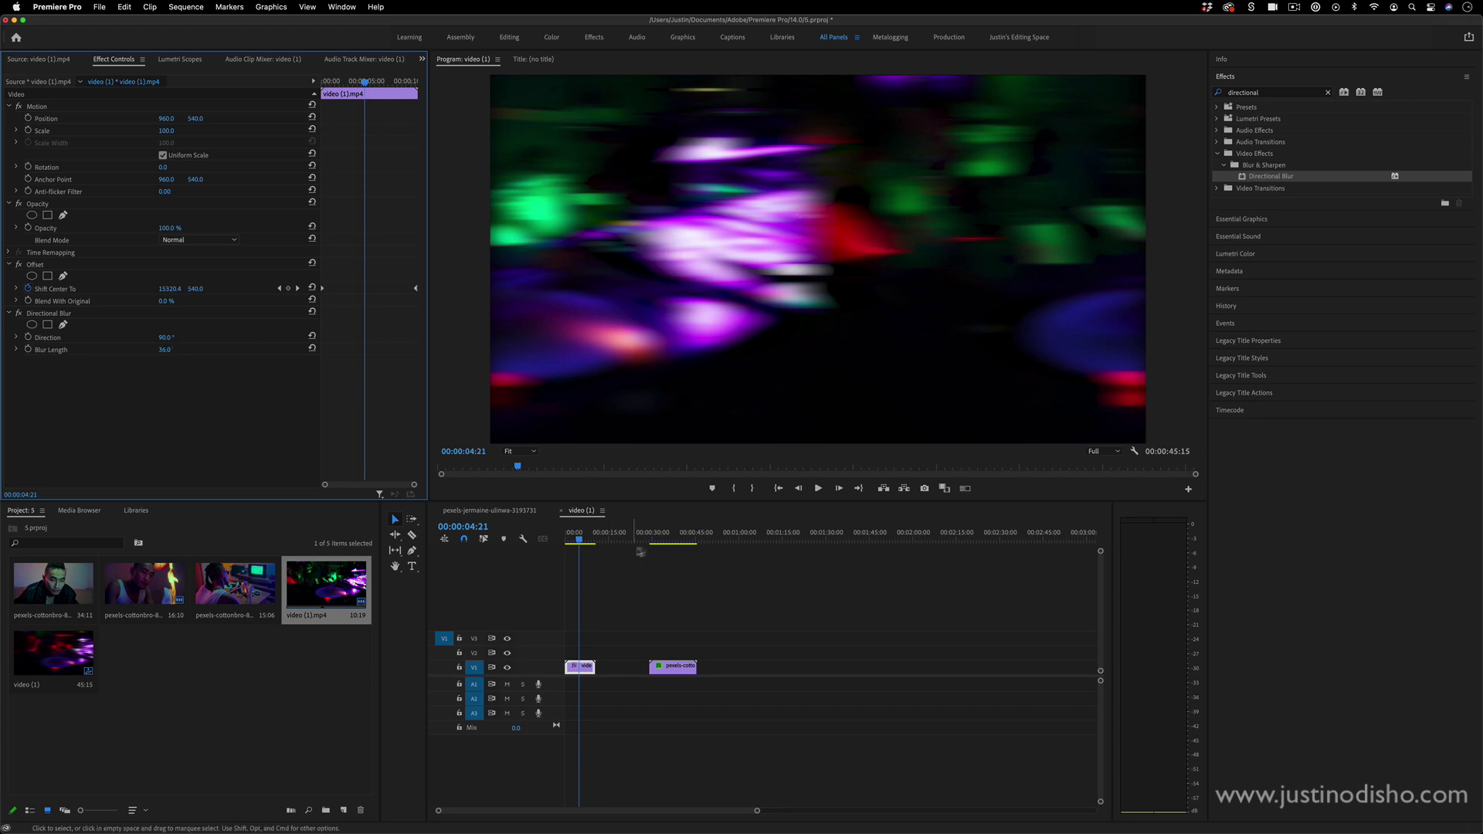
On the second timeline clip, set the Directional Blur's Blur Length to 161 and turn off its Directional Blur and Offset effects
{"action": "left_click", "coordinate": [672, 538]}
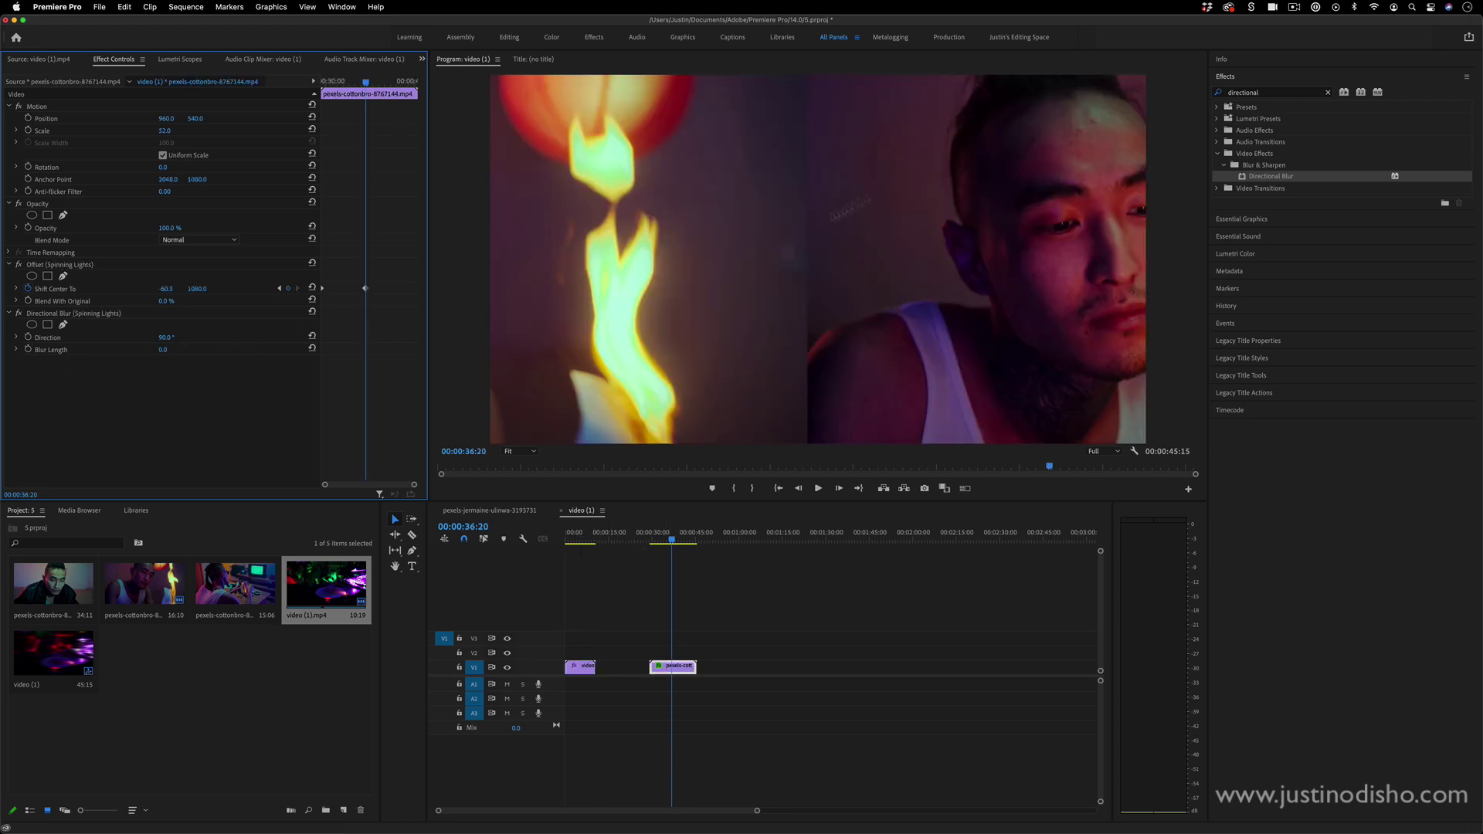
{"action": "left_click_drag", "start_coordinate": [163, 349], "coordinate": [266, 350]}
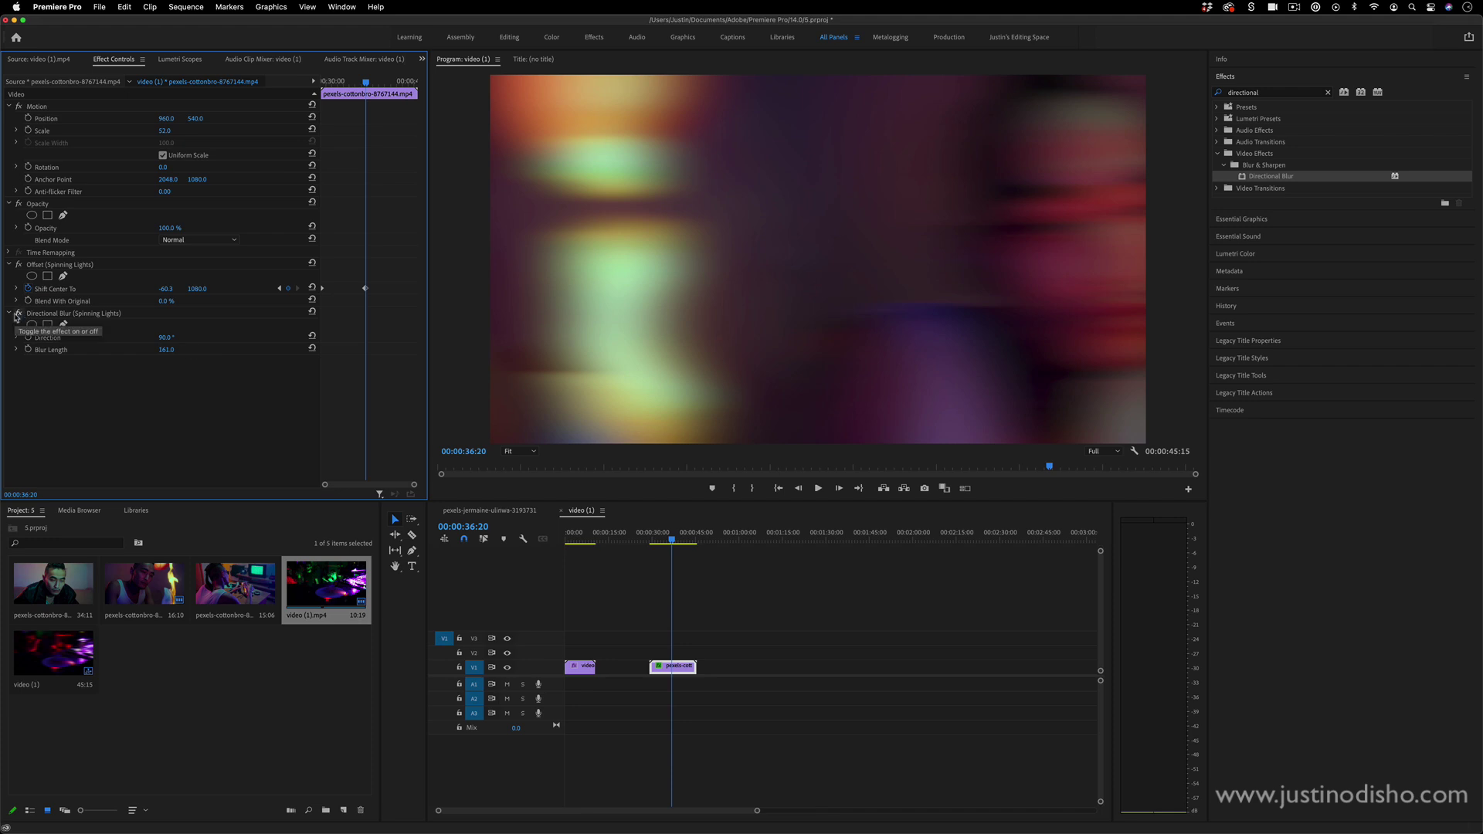
{"action": "left_click", "coordinate": [17, 313]}
{"action": "left_click", "coordinate": [18, 265]}
Play back the first clip from the start of the sequence to examine the offset combined with directional blur
{"action": "left_click", "coordinate": [587, 533]}
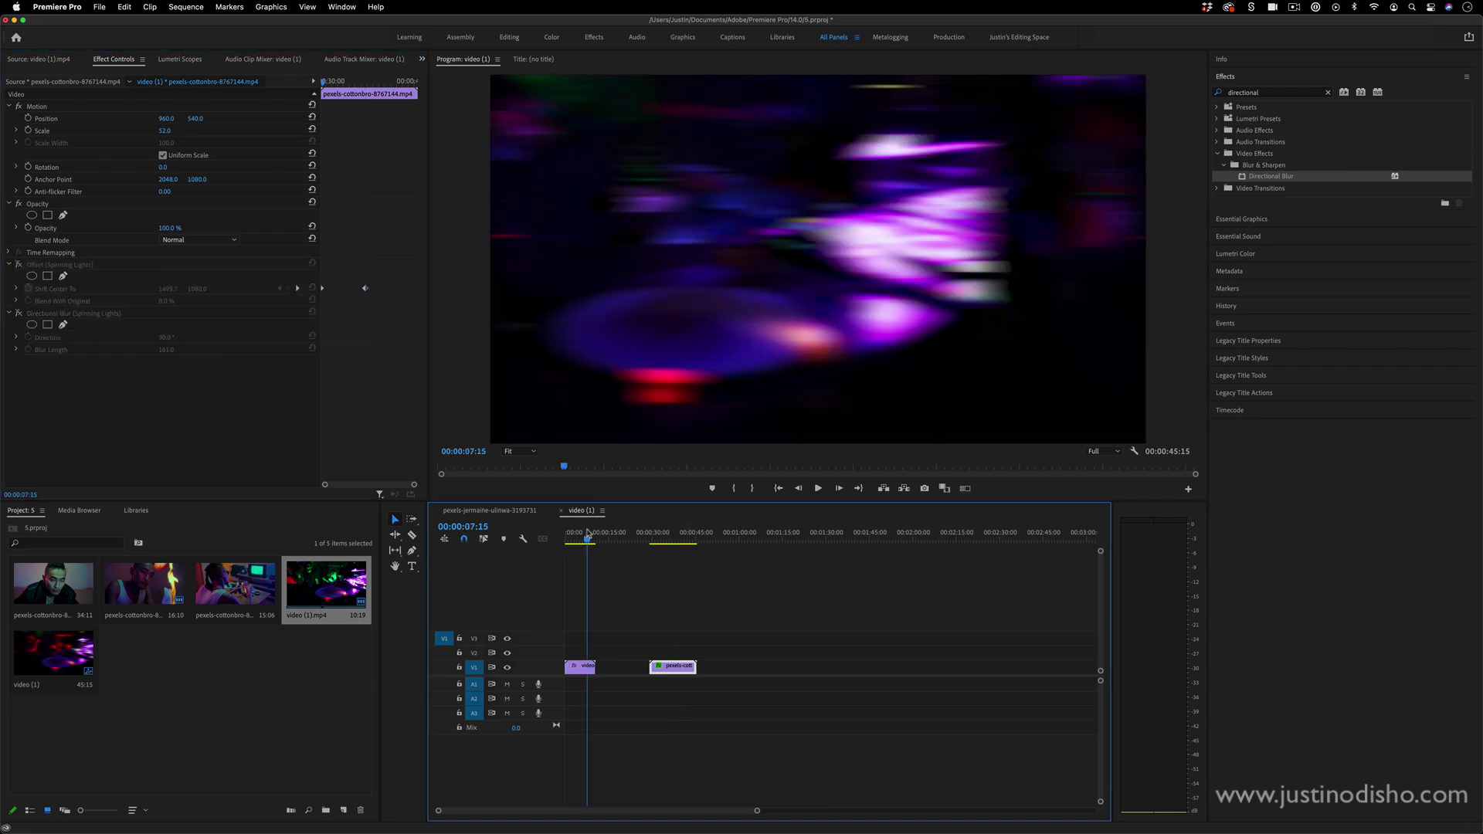
{"action": "left_click_drag", "start_coordinate": [588, 533], "coordinate": [525, 536]}
{"action": "key", "text": "space"}
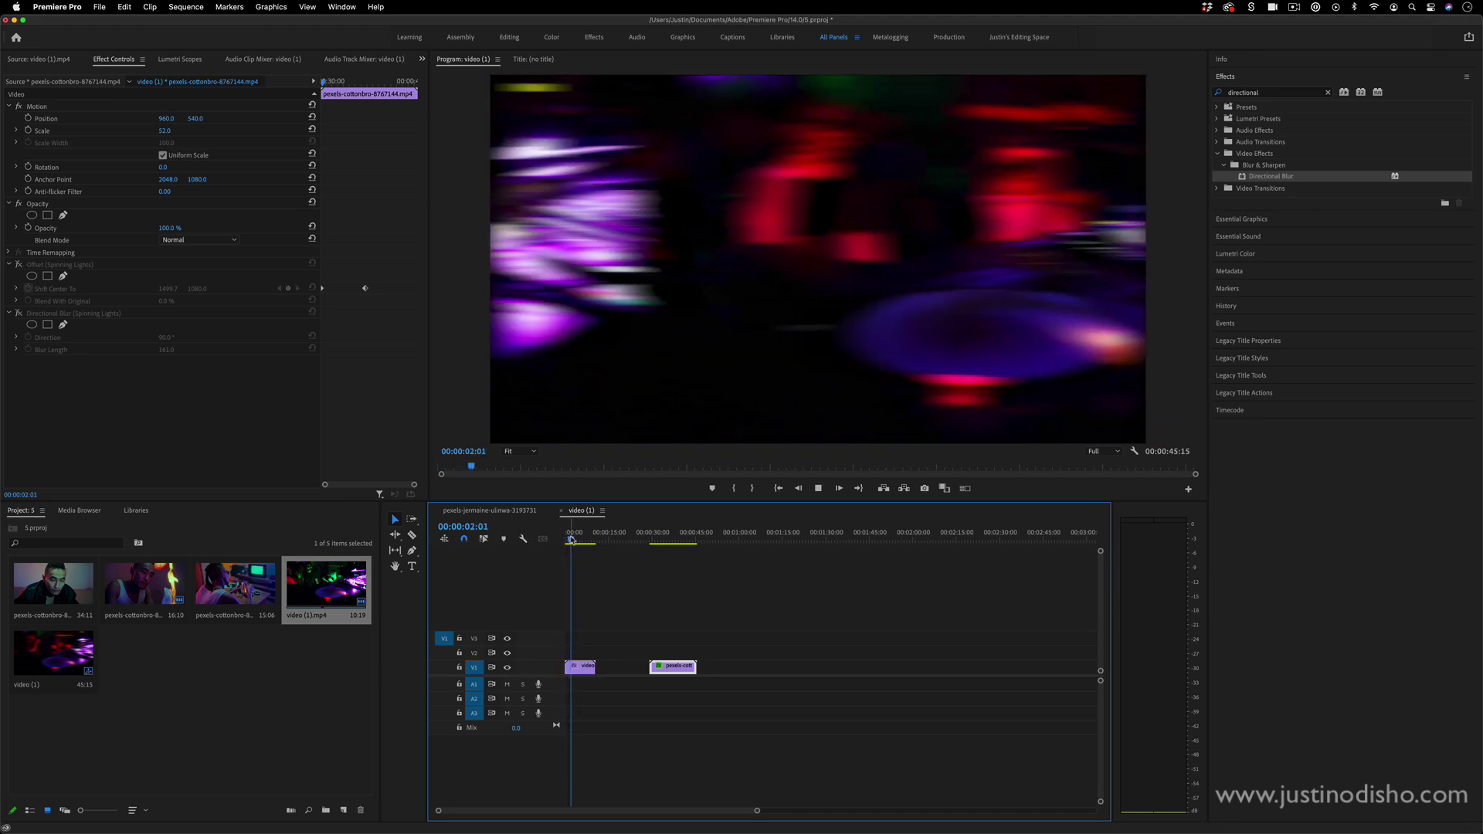
{"action": "key", "text": "space"}
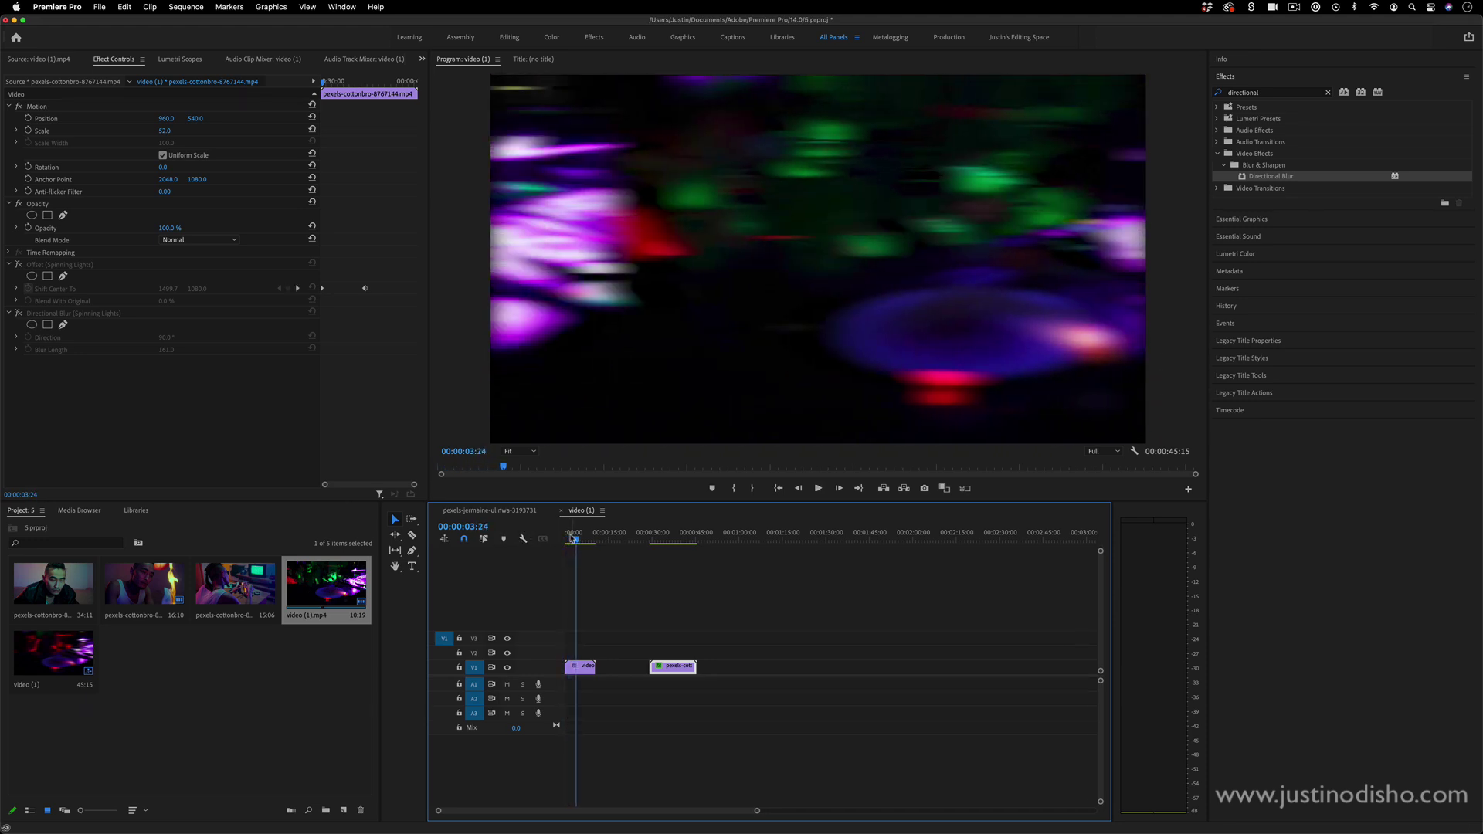
Keyframe the first clip's Blur Length to rise from a lower value at its start to 102 at its end, and preview it
{"action": "left_click", "coordinate": [587, 669]}
{"action": "mouse_move", "coordinate": [171, 356]}
{"action": "left_mouse_down"}
{"action": "mouse_move", "coordinate": [210, 356]}
{"action": "mouse_move", "coordinate": [168, 350]}
{"action": "left_mouse_up"}
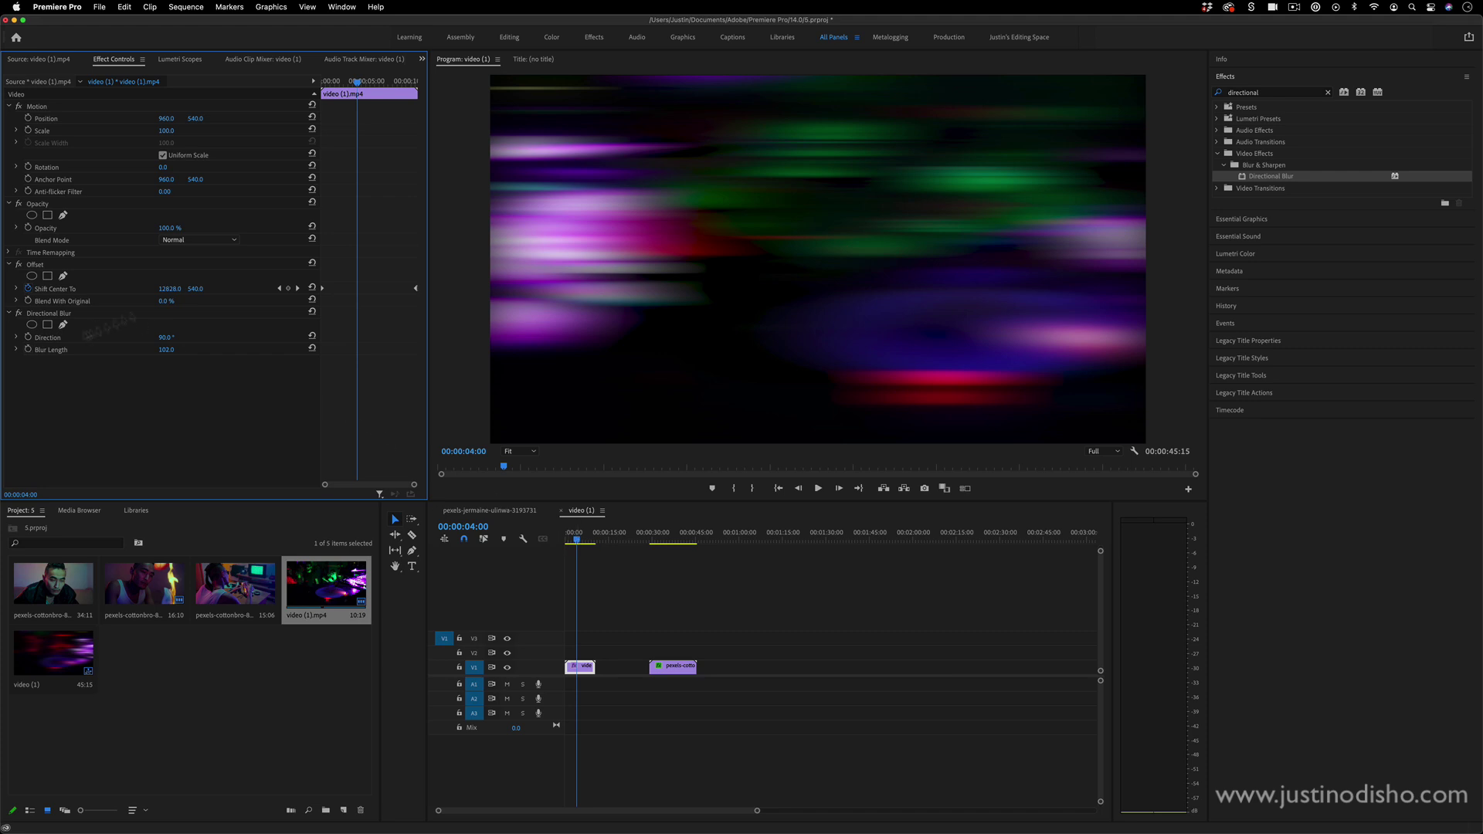
{"action": "left_click", "coordinate": [28, 349]}
{"action": "left_click_drag", "start_coordinate": [344, 350], "coordinate": [357, 350]}
{"action": "left_click", "coordinate": [335, 82]}
{"action": "left_click_drag", "start_coordinate": [166, 350], "coordinate": [147, 350]}
{"action": "left_click_drag", "start_coordinate": [335, 353], "coordinate": [413, 352]}
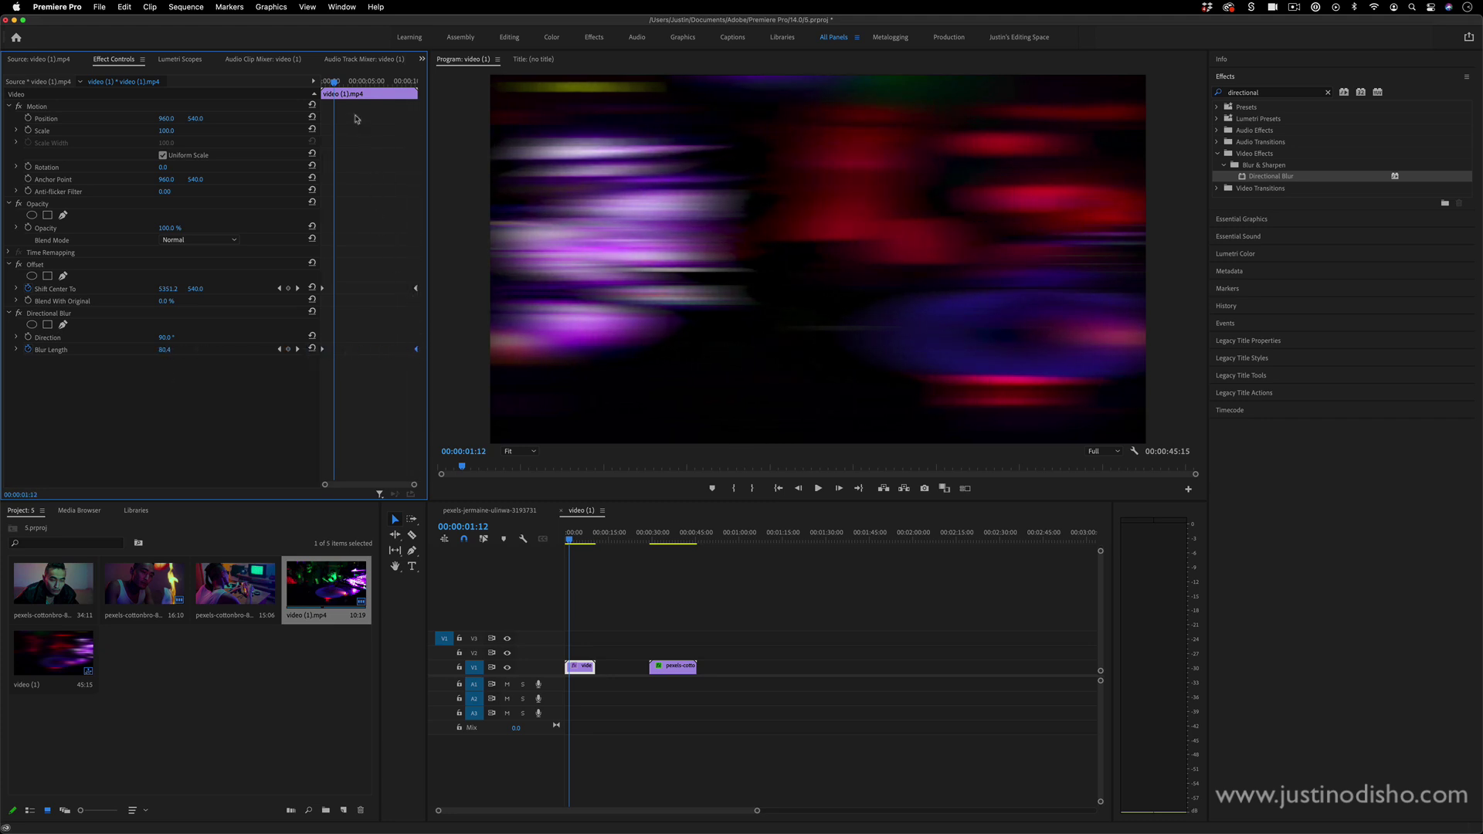
{"action": "key", "text": "Home"}
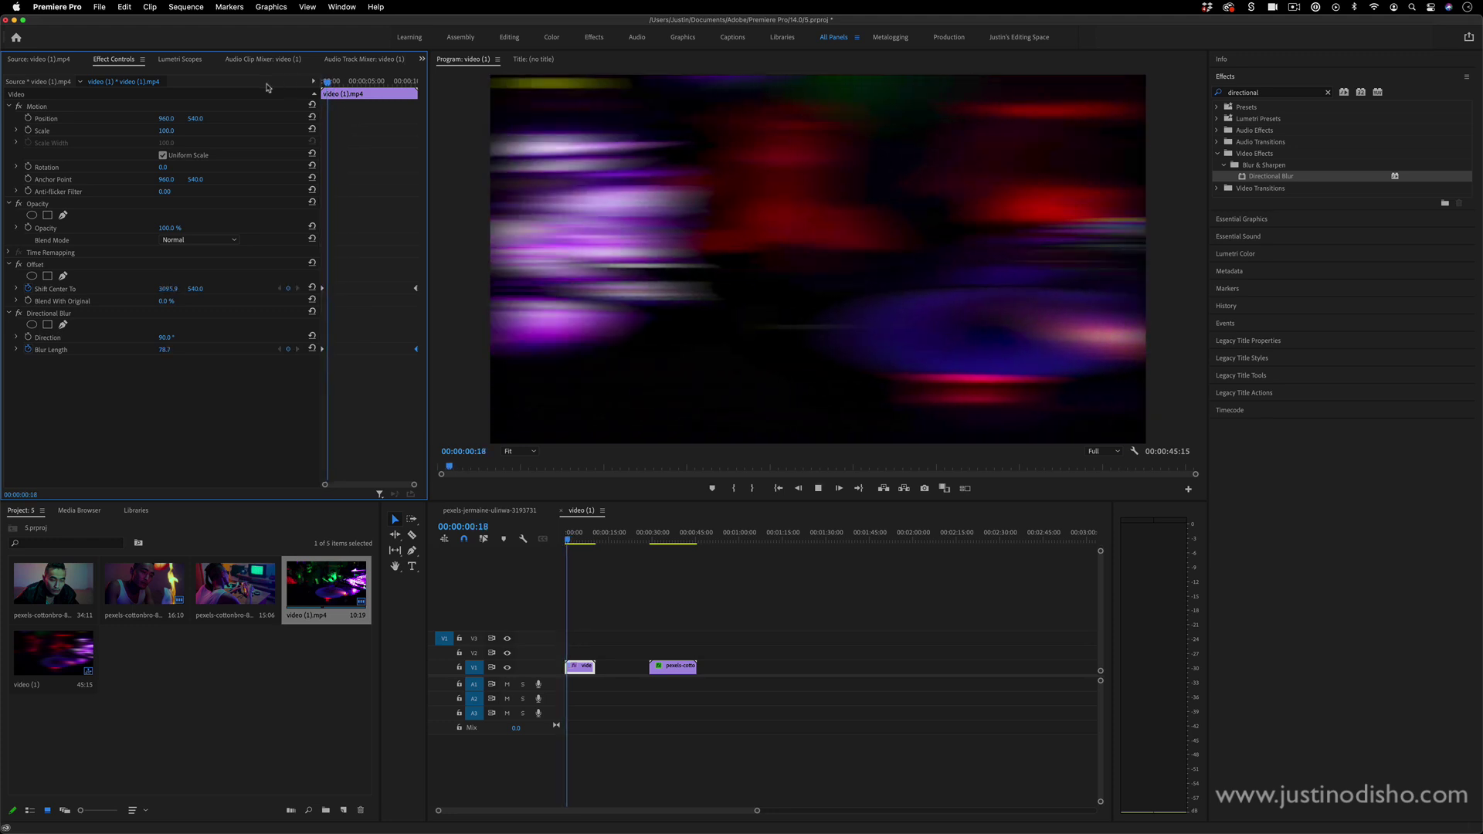
{"action": "key", "text": "space"}
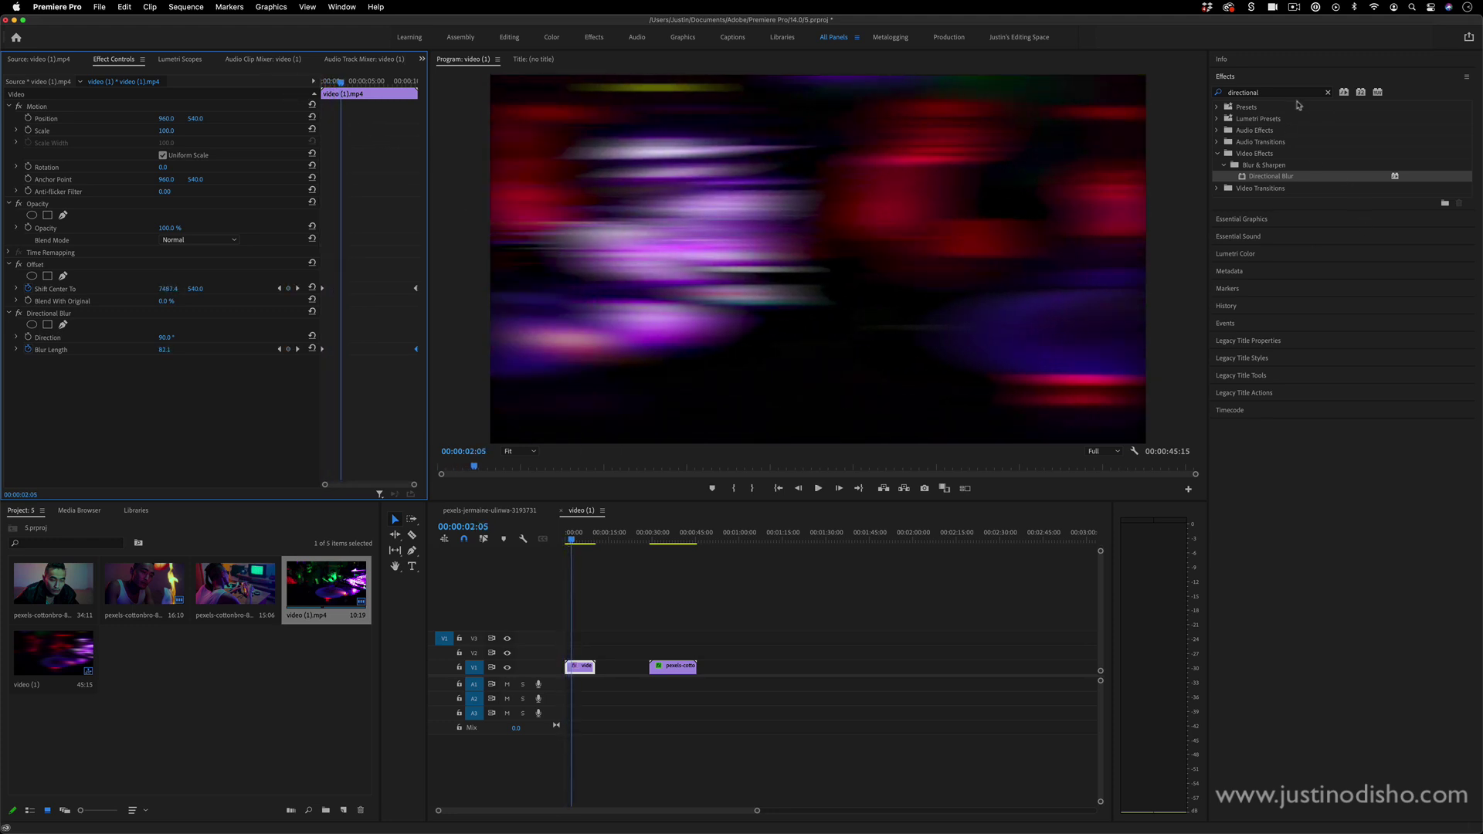
Add a Gaussian Blur effect to the video (1).mp4 clip and set its Blurriness to 40
{"action": "left_click", "coordinate": [1298, 94]}
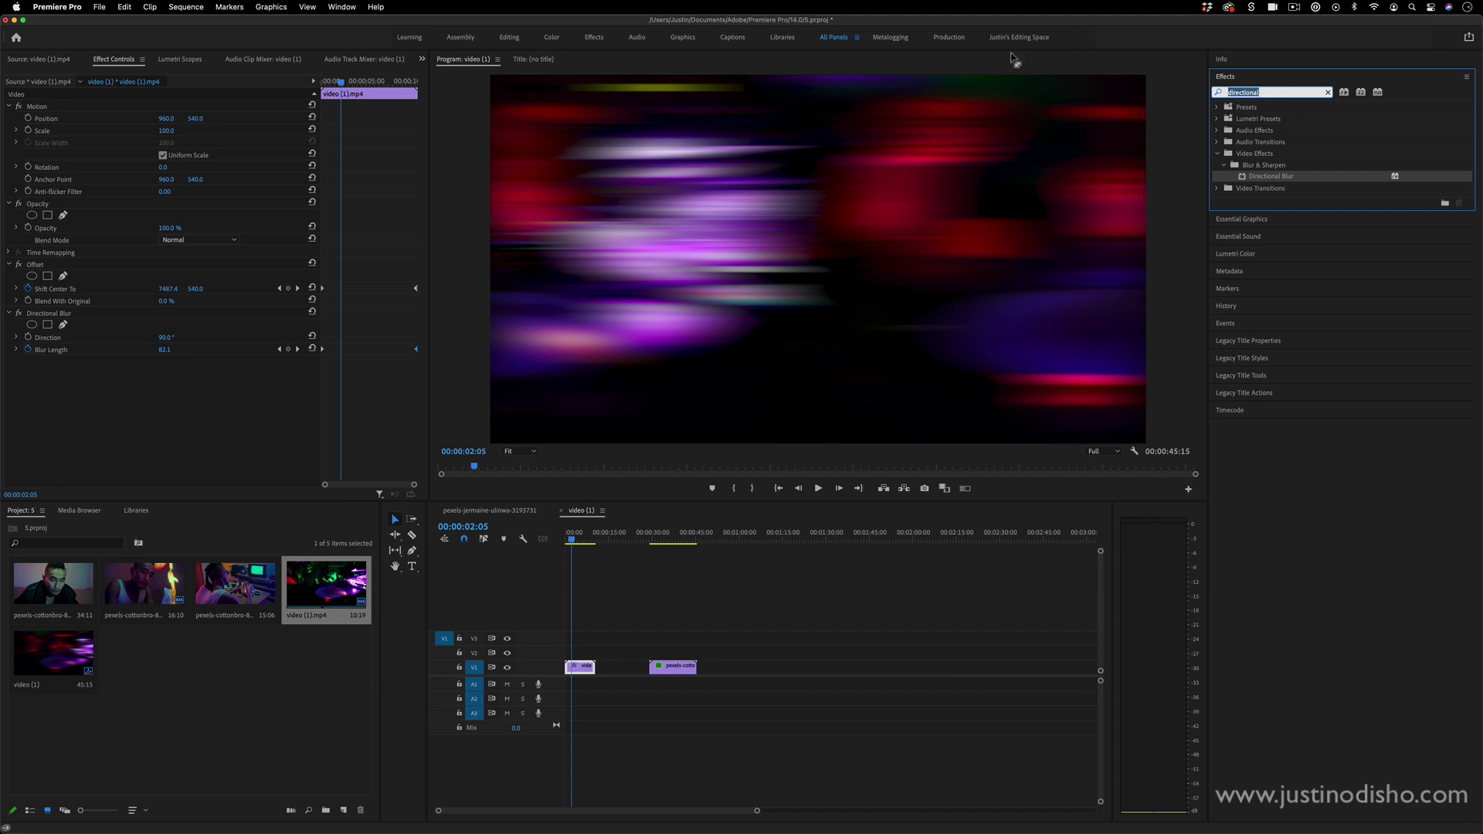
{"action": "type", "text": "gaussian"}
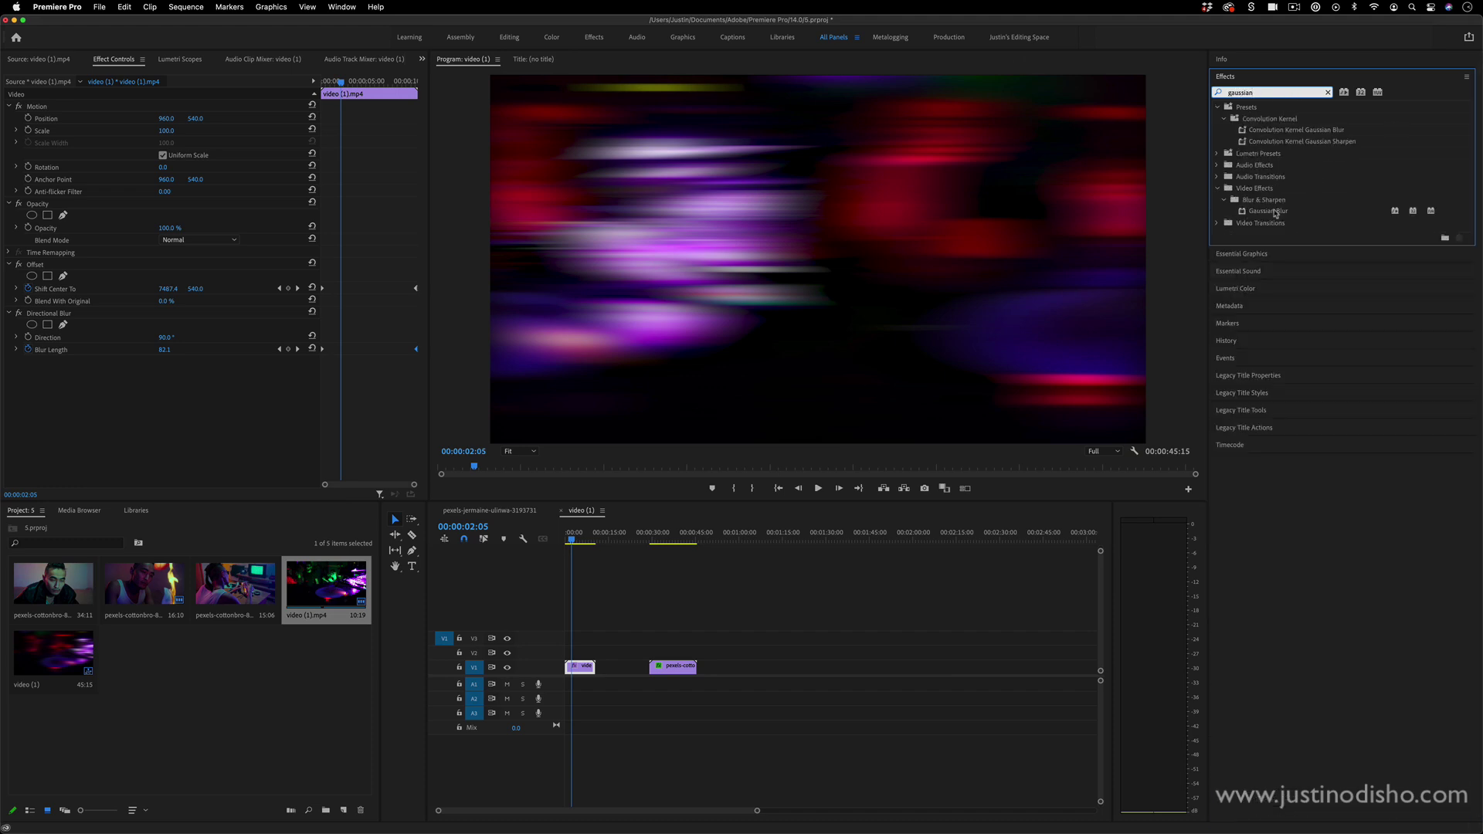
{"action": "left_click_drag", "start_coordinate": [1275, 213], "coordinate": [583, 669]}
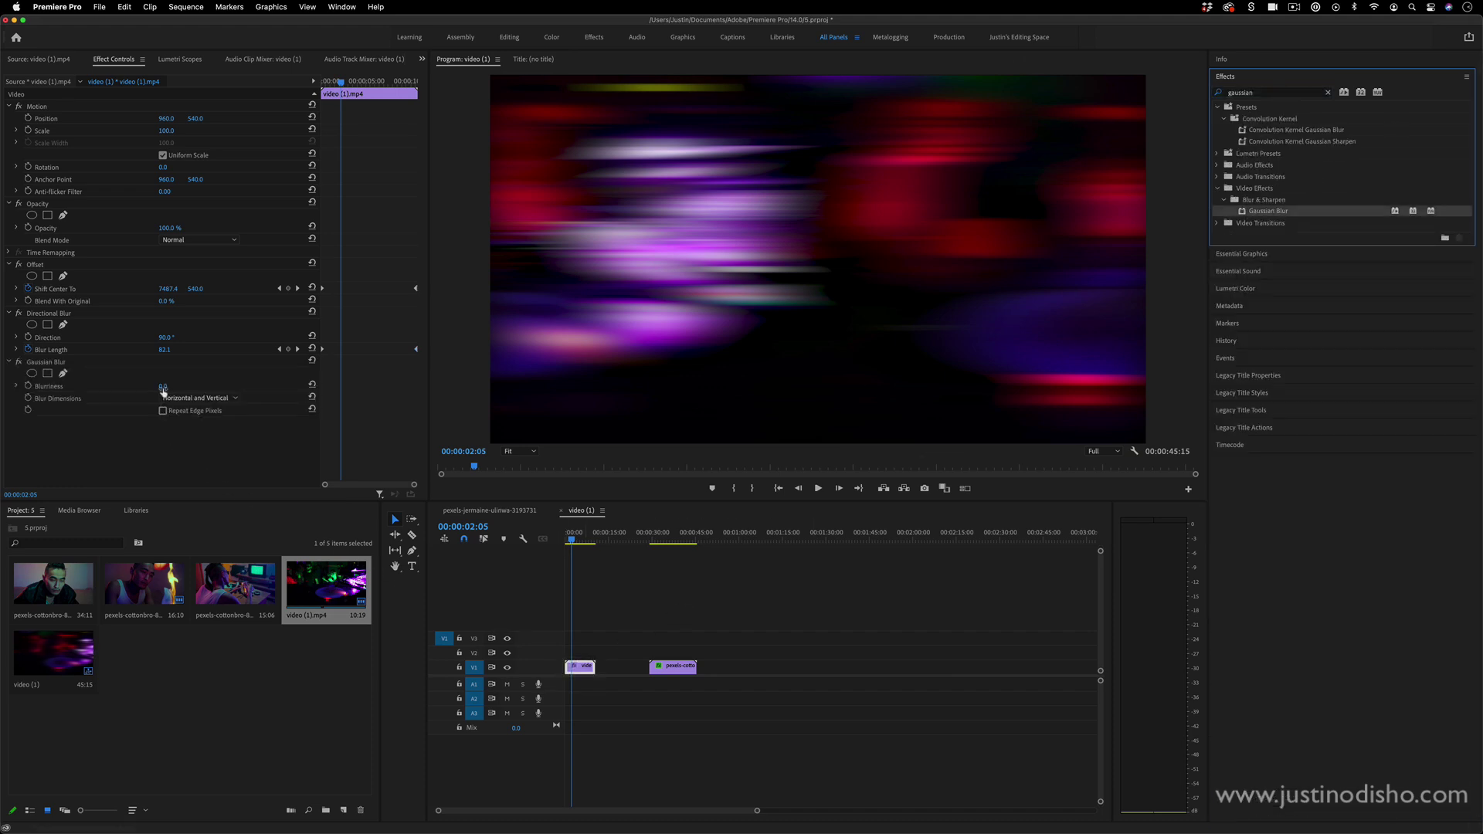
{"action": "mouse_move", "coordinate": [165, 387]}
{"action": "left_mouse_down"}
{"action": "mouse_move", "coordinate": [266, 387]}
{"action": "mouse_move", "coordinate": [177, 386]}
{"action": "left_mouse_up"}
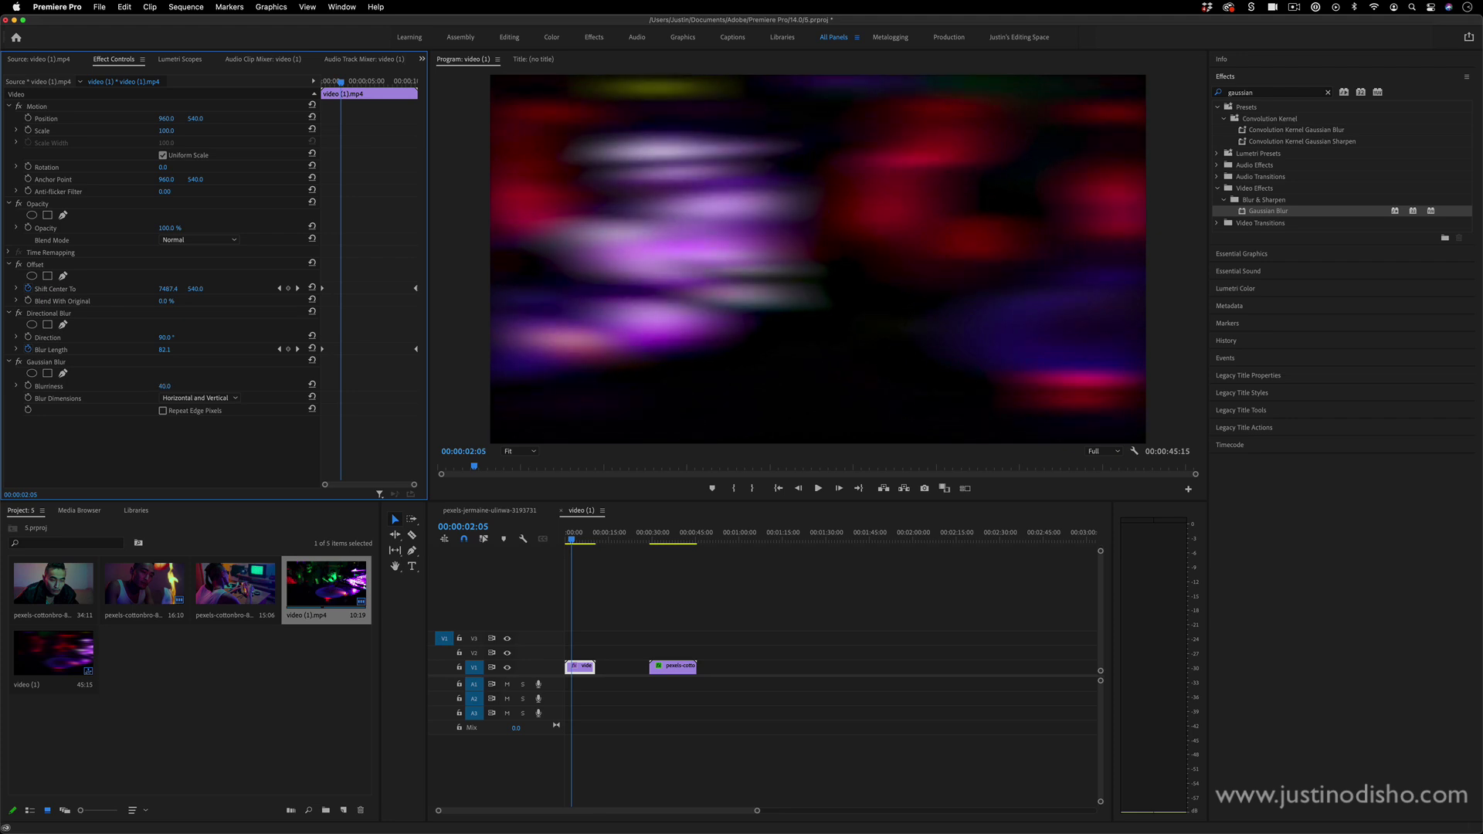
Try Horizontal blur dimensions with Repeat Edge Pixels on the Gaussian Blur, and remove that effect from the first clip
{"action": "left_click", "coordinate": [199, 398]}
{"action": "left_click", "coordinate": [201, 422]}
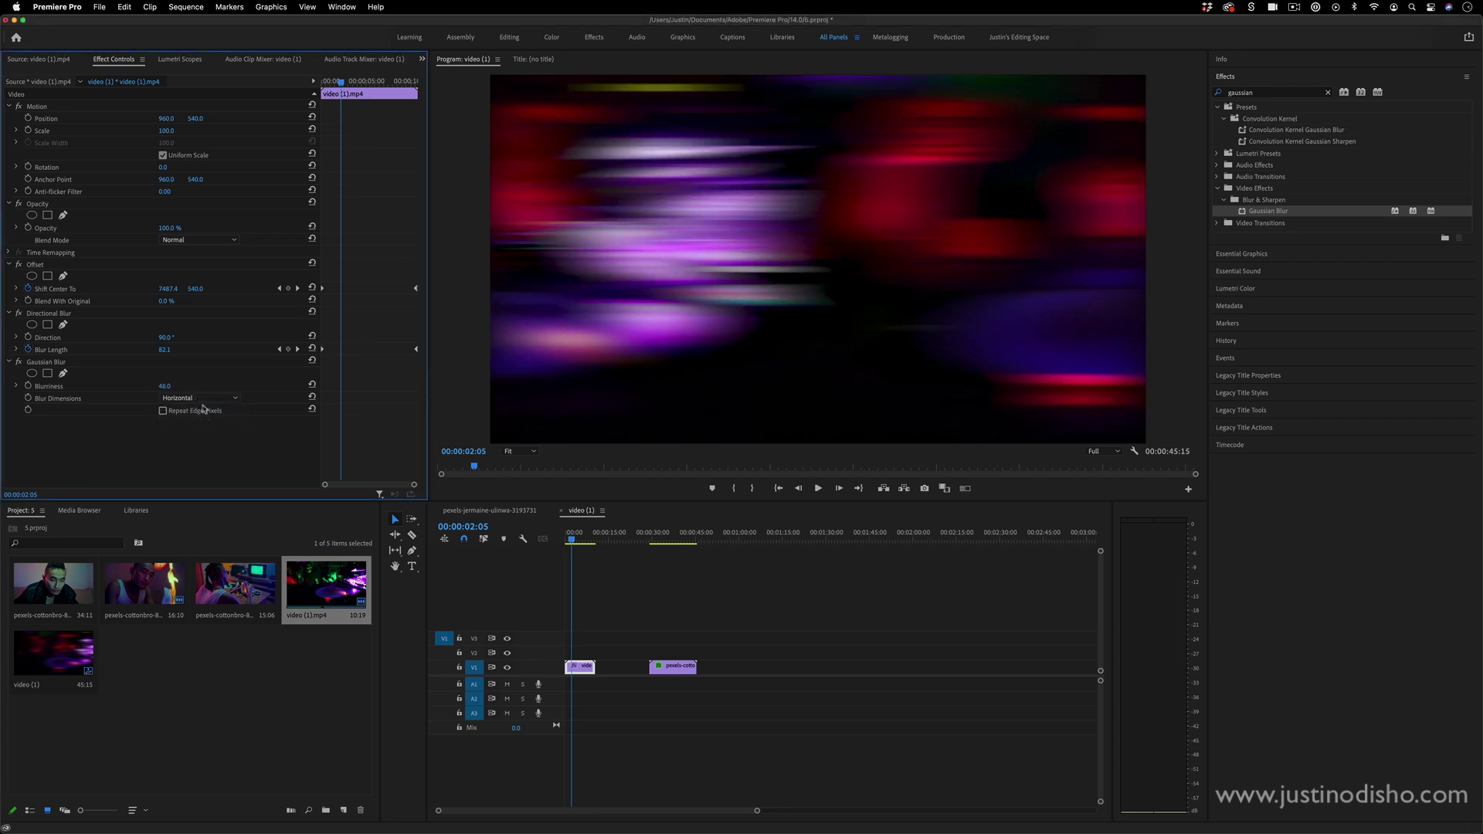
{"action": "left_click", "coordinate": [163, 411]}
{"action": "left_click", "coordinate": [25, 363]}
{"action": "key", "text": "Delete"}
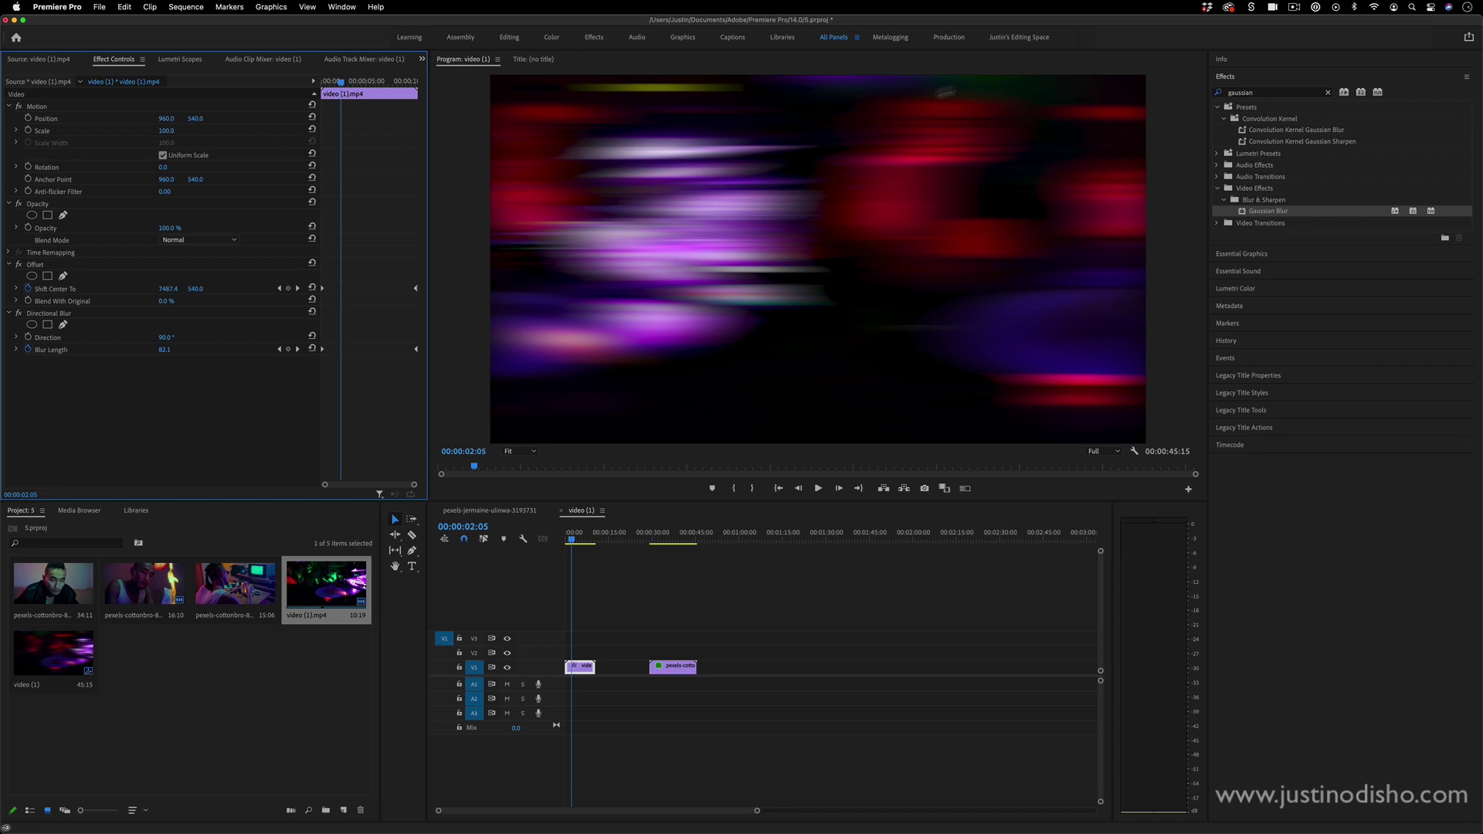
Add the Lens Distortion video effect to the first timeline clip and set its Curvature to -44
{"action": "left_click", "coordinate": [1275, 93]}
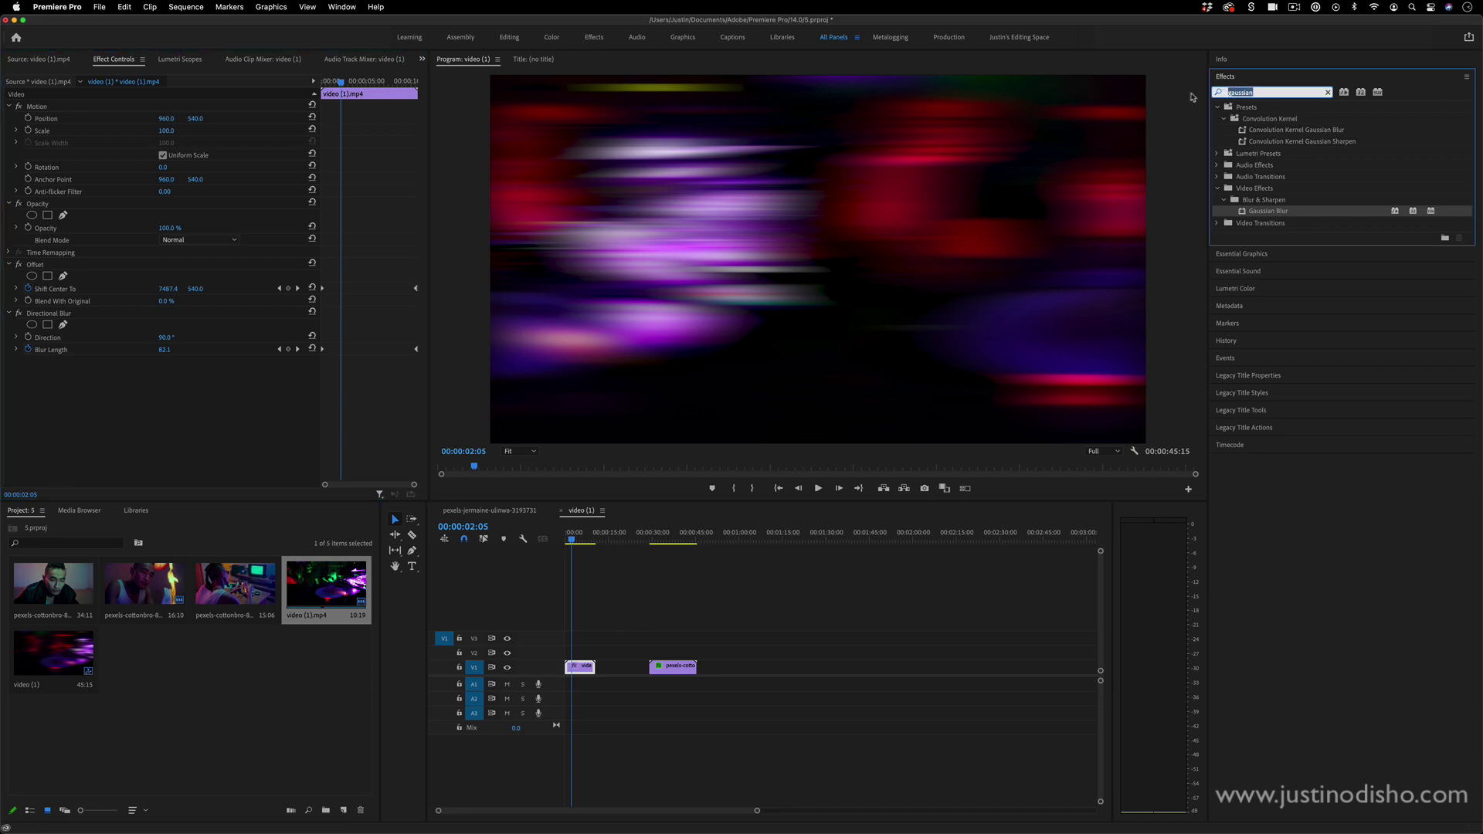
{"action": "type", "text": "lens distortio"}
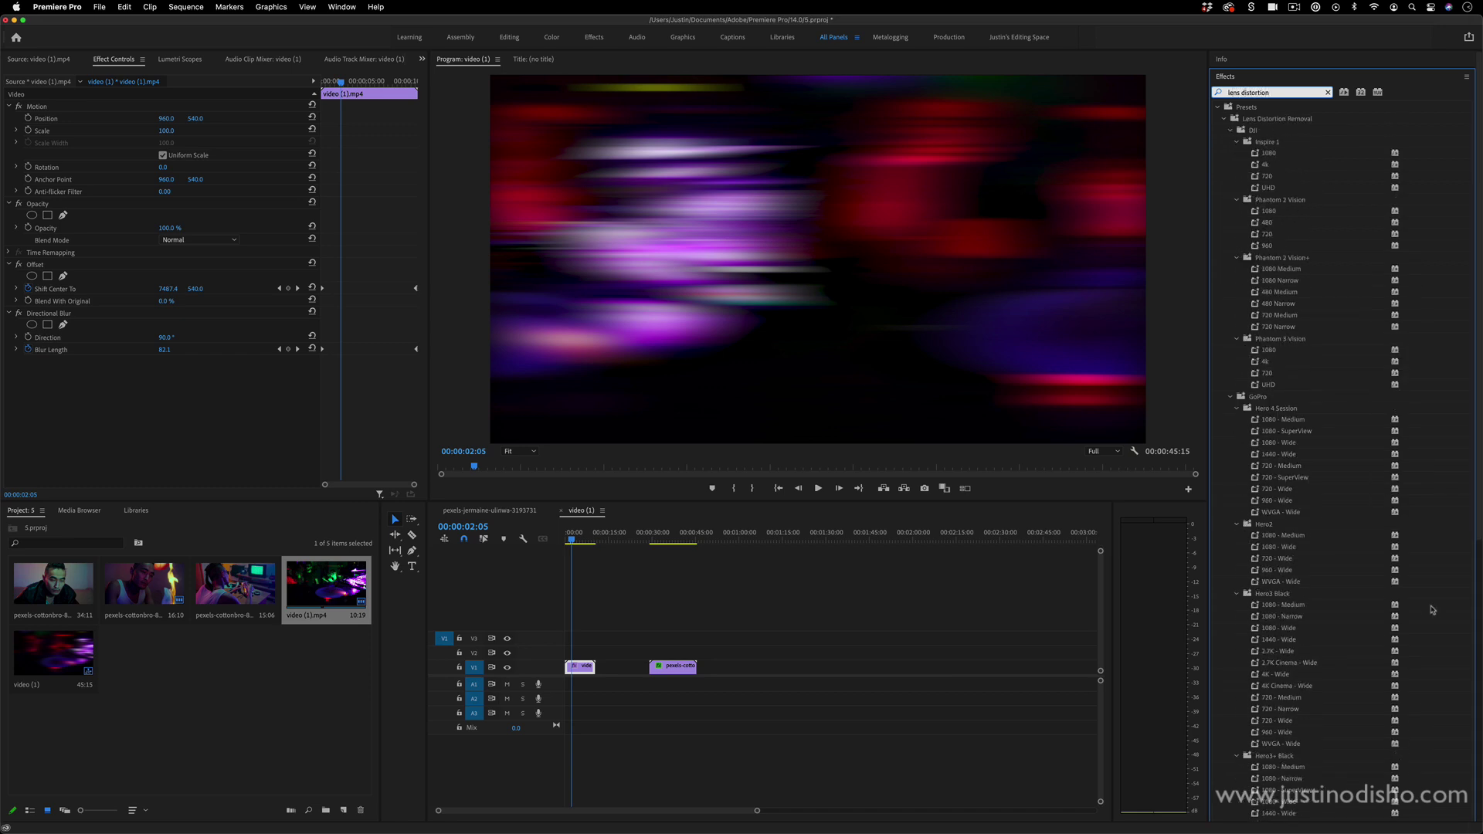
{"action": "scroll", "coordinate": [1433, 610], "scroll_direction": "down", "scroll_amount": 5}
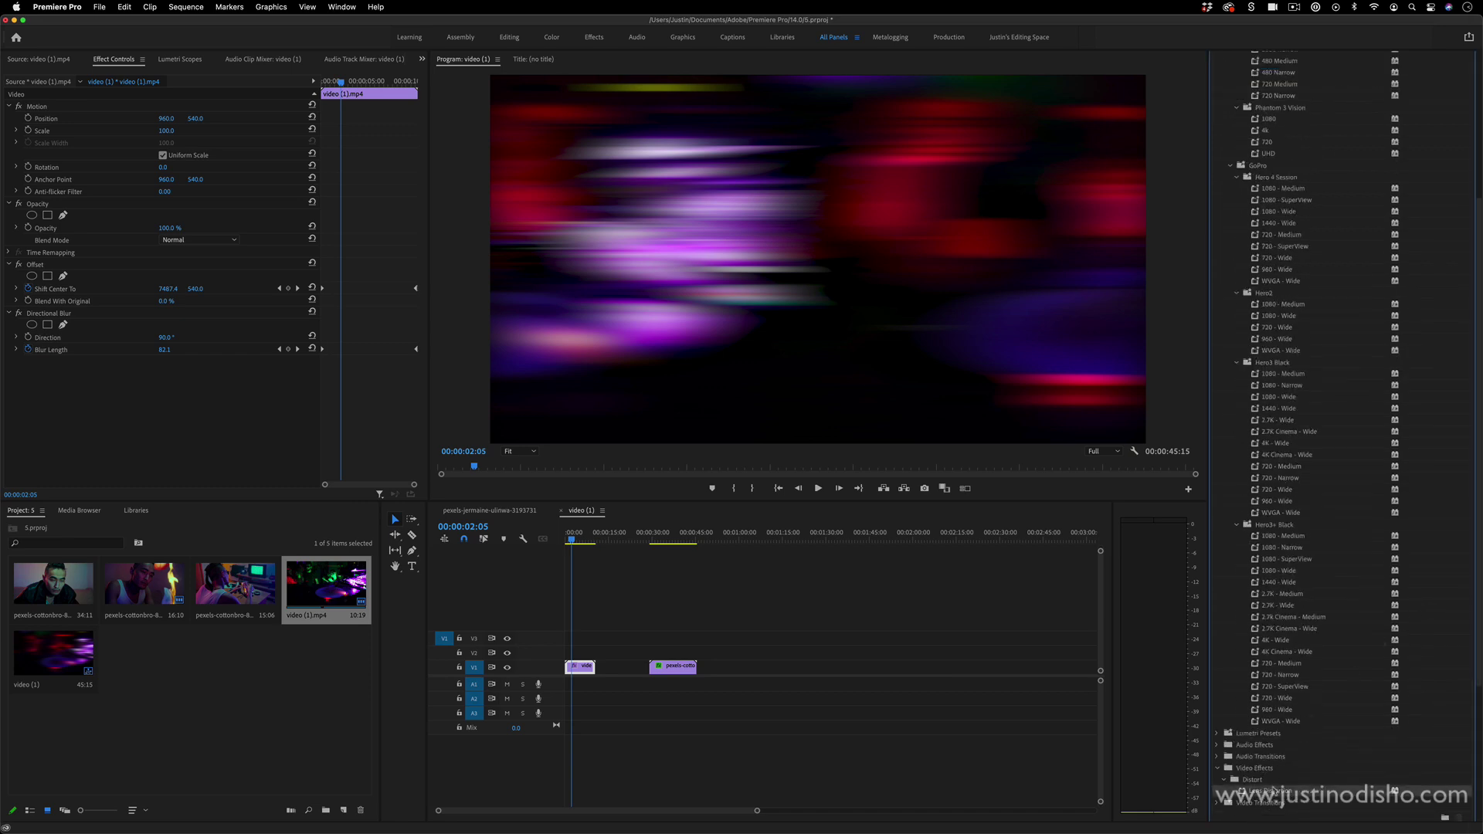
{"action": "left_click_drag", "start_coordinate": [1276, 793], "coordinate": [578, 667]}
{"action": "left_click_drag", "start_coordinate": [165, 388], "coordinate": [130, 388]}
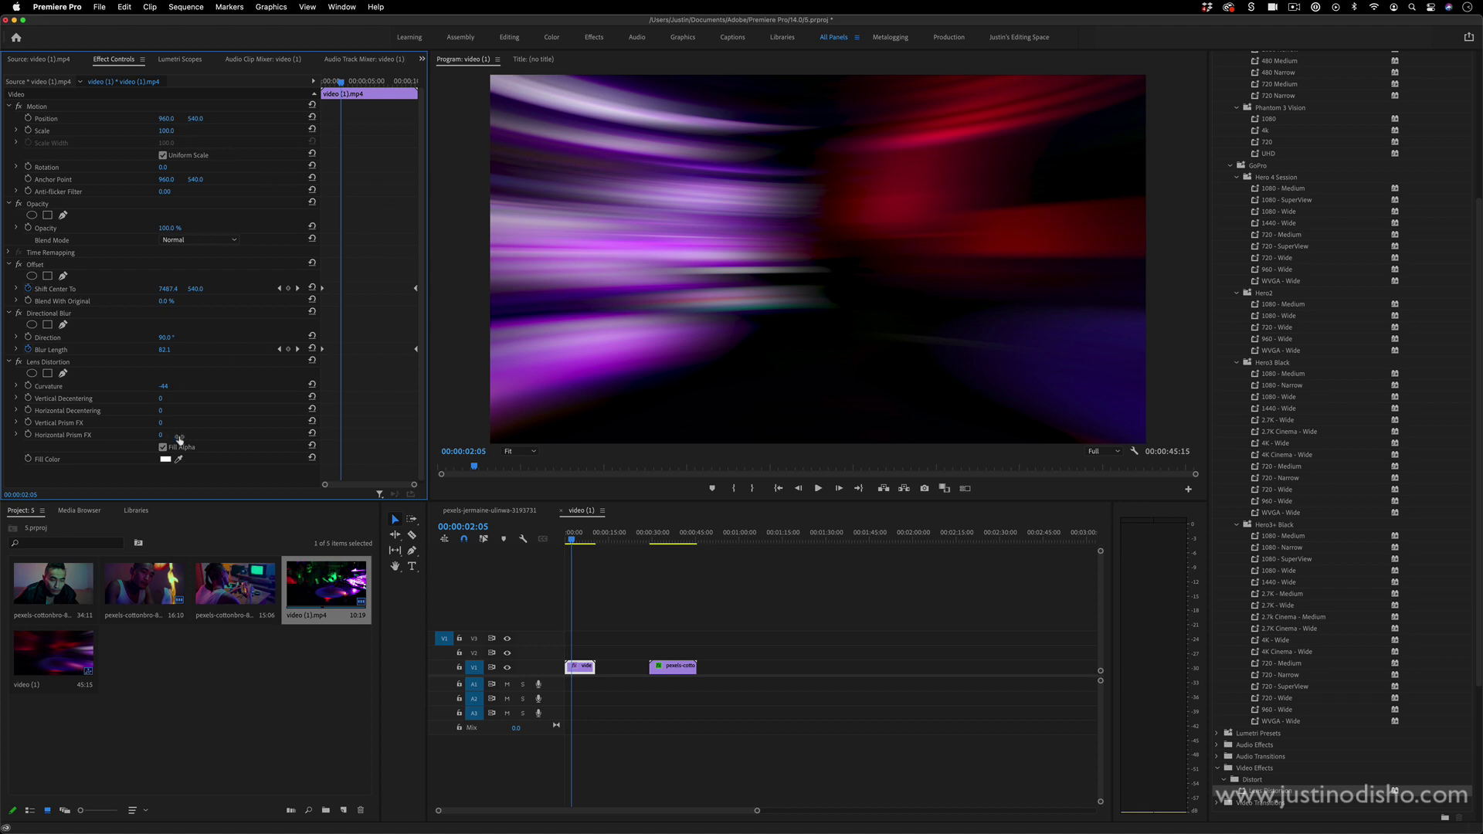
Play back the first clip from the sequence start to examine the lens-distorted spin
{"action": "left_click", "coordinate": [531, 544]}
{"action": "key", "text": "Home"}
{"action": "key", "text": "space"}
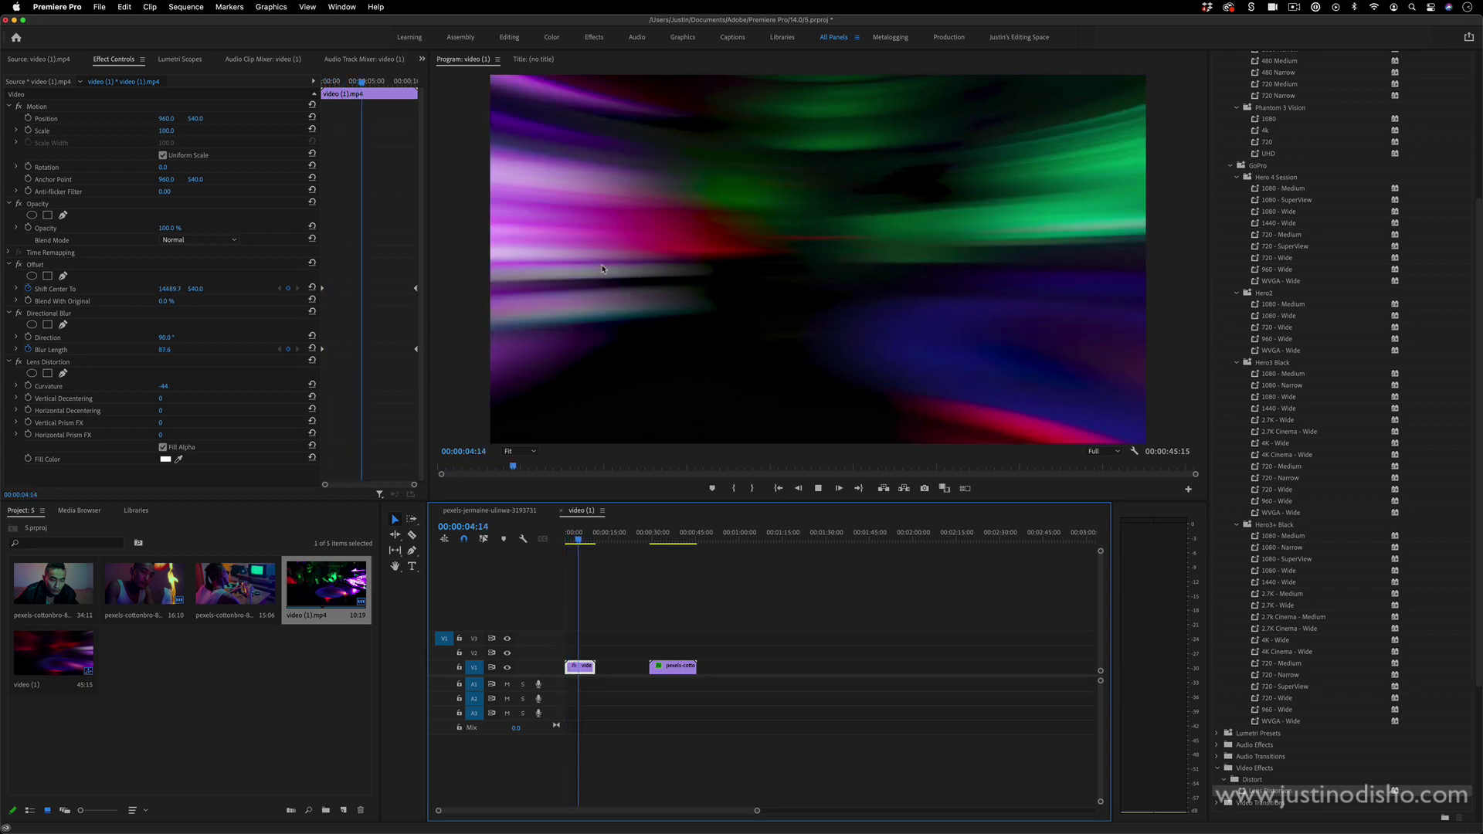
{"action": "key", "text": "space"}
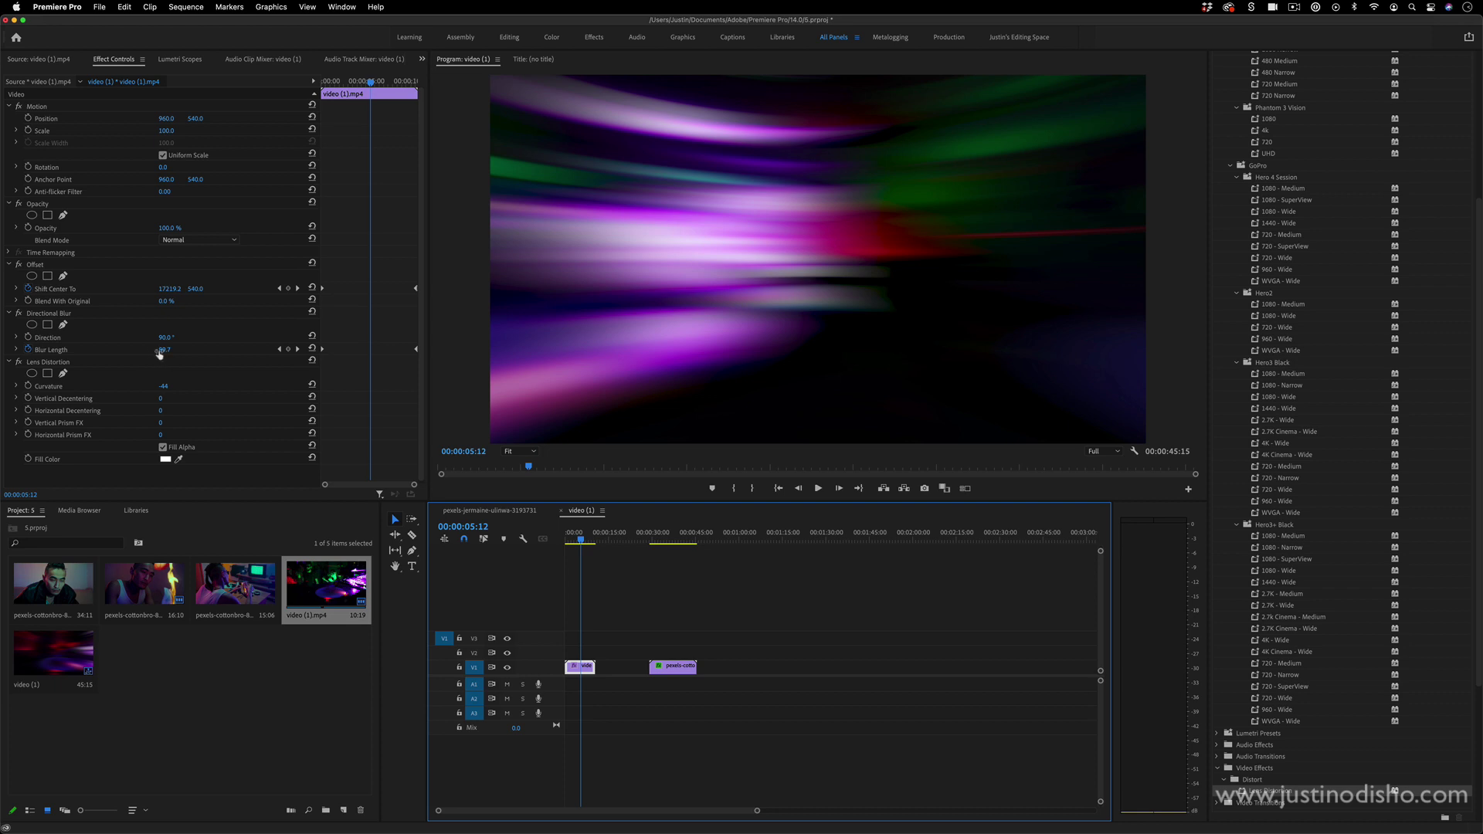
Remove the Blur Length keyframes from the Directional Blur, set Blur Length to 62.7, and preview from the start
{"action": "left_click", "coordinate": [29, 350]}
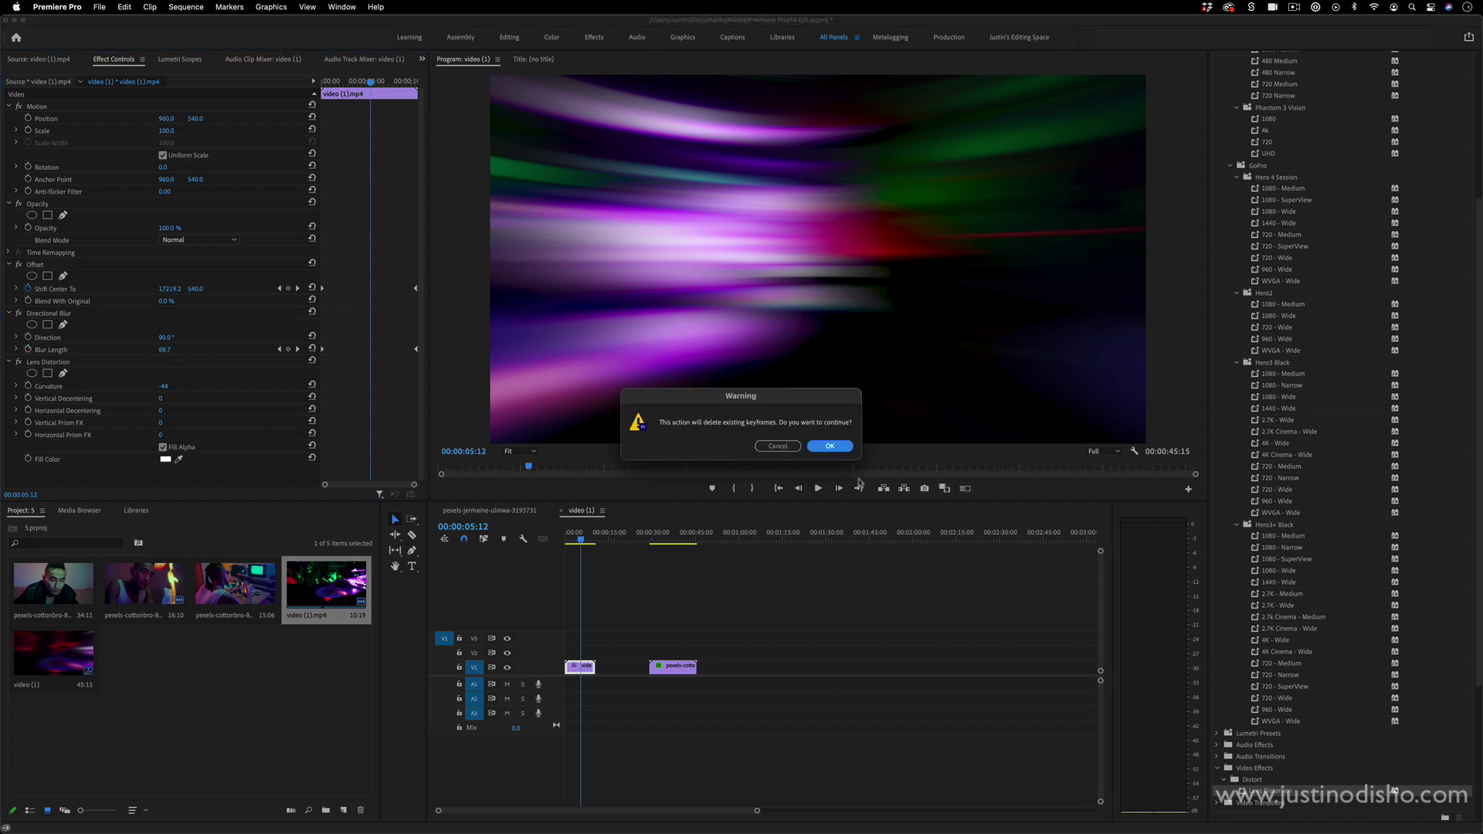
{"action": "left_click", "coordinate": [844, 450]}
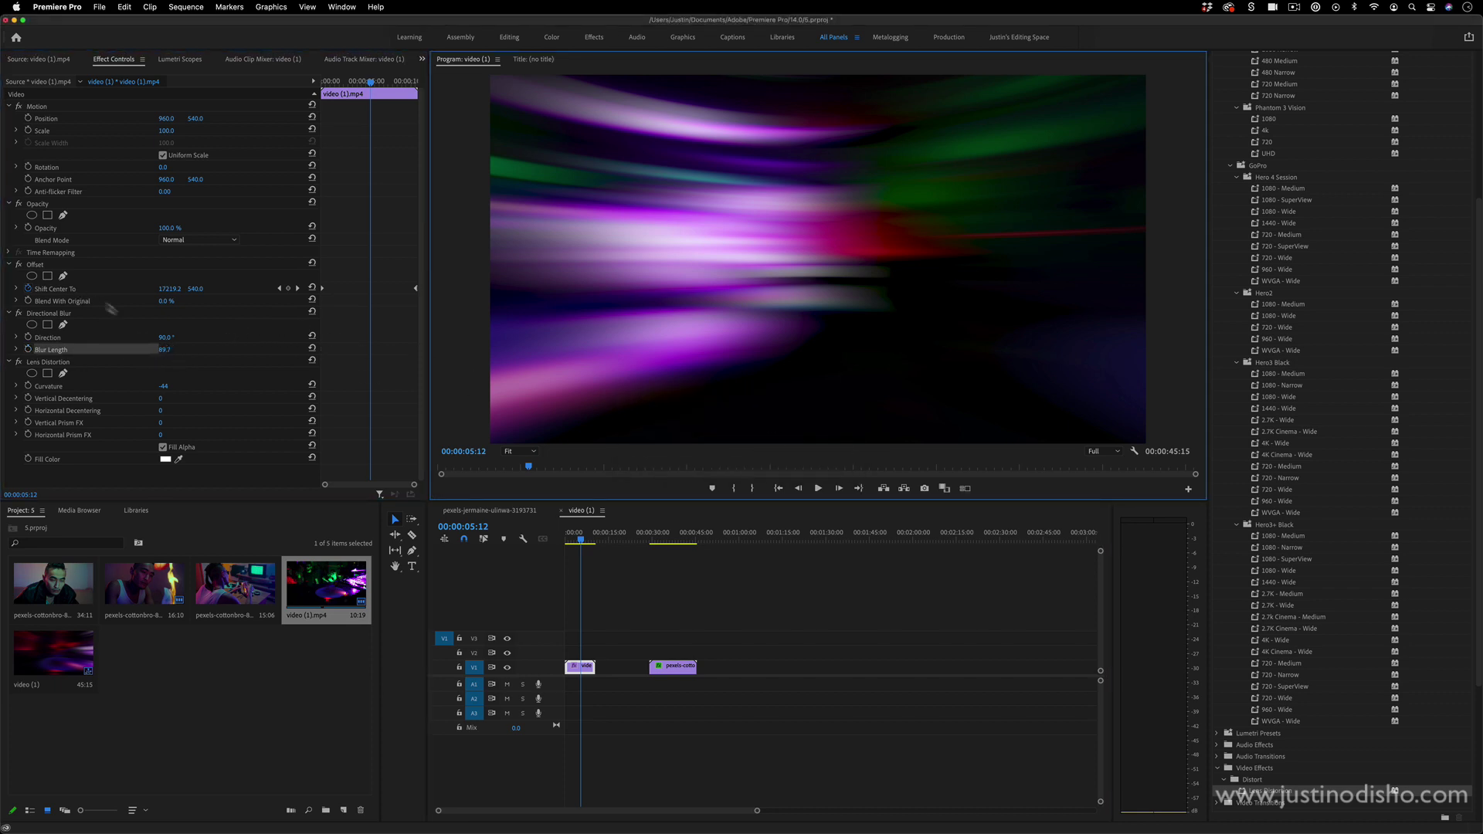
{"action": "left_click_drag", "start_coordinate": [171, 353], "coordinate": [175, 349]}
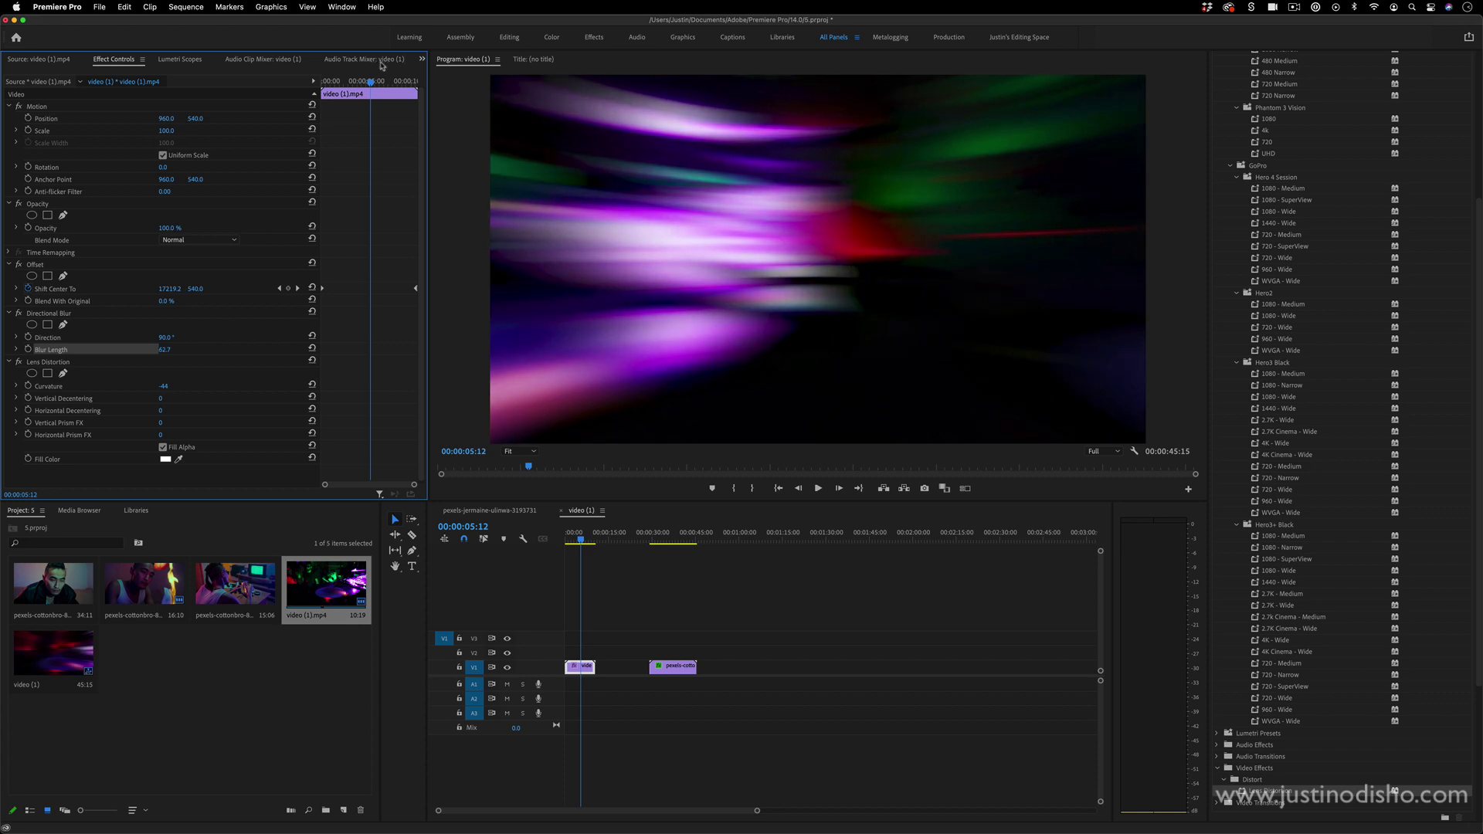
{"action": "key", "text": "Home"}
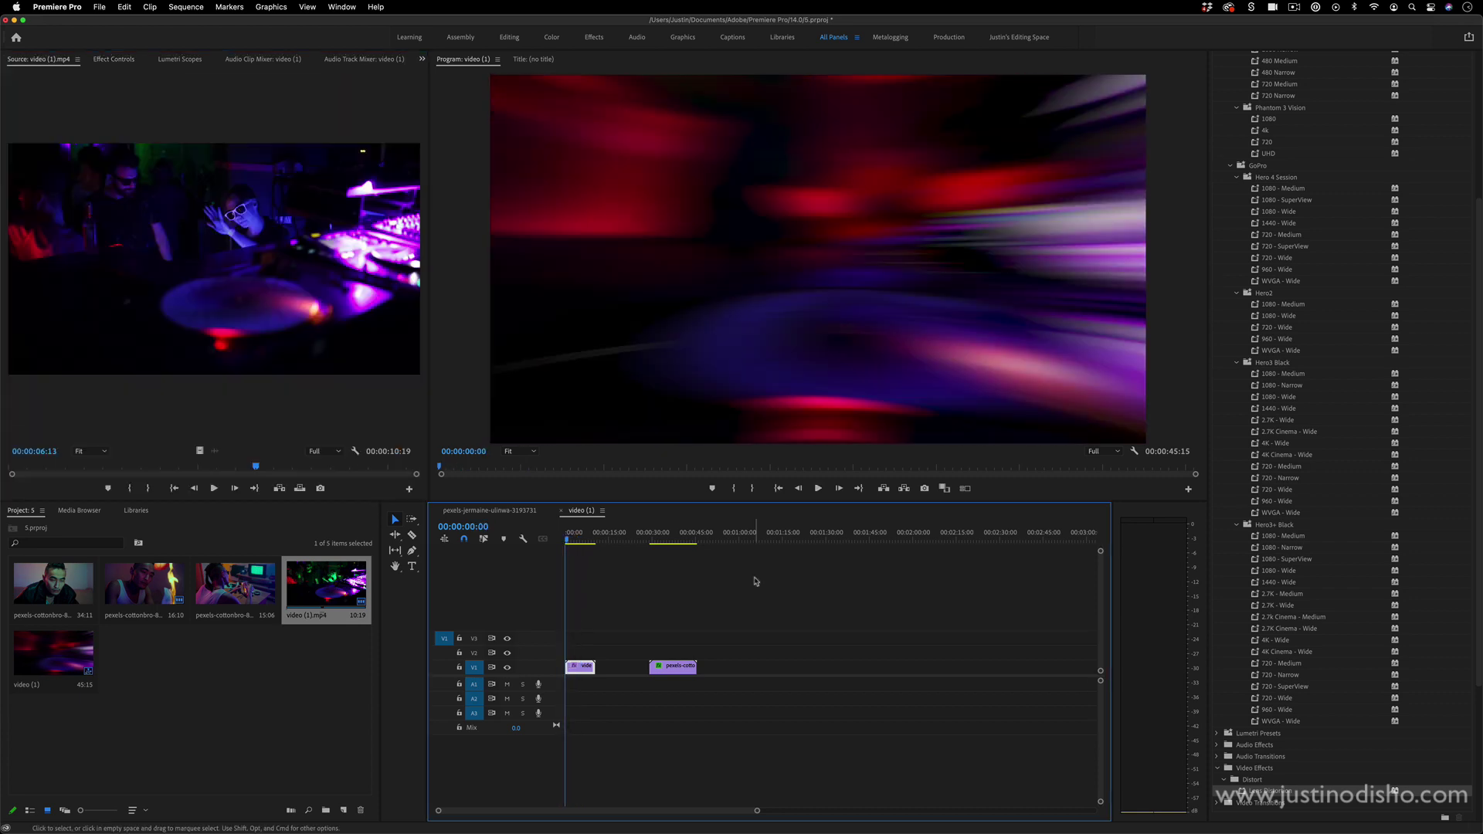
Duplicate the first clip with its effects onto track V3, directly above the original at the sequence start
{"action": "left_click", "coordinate": [586, 666]}
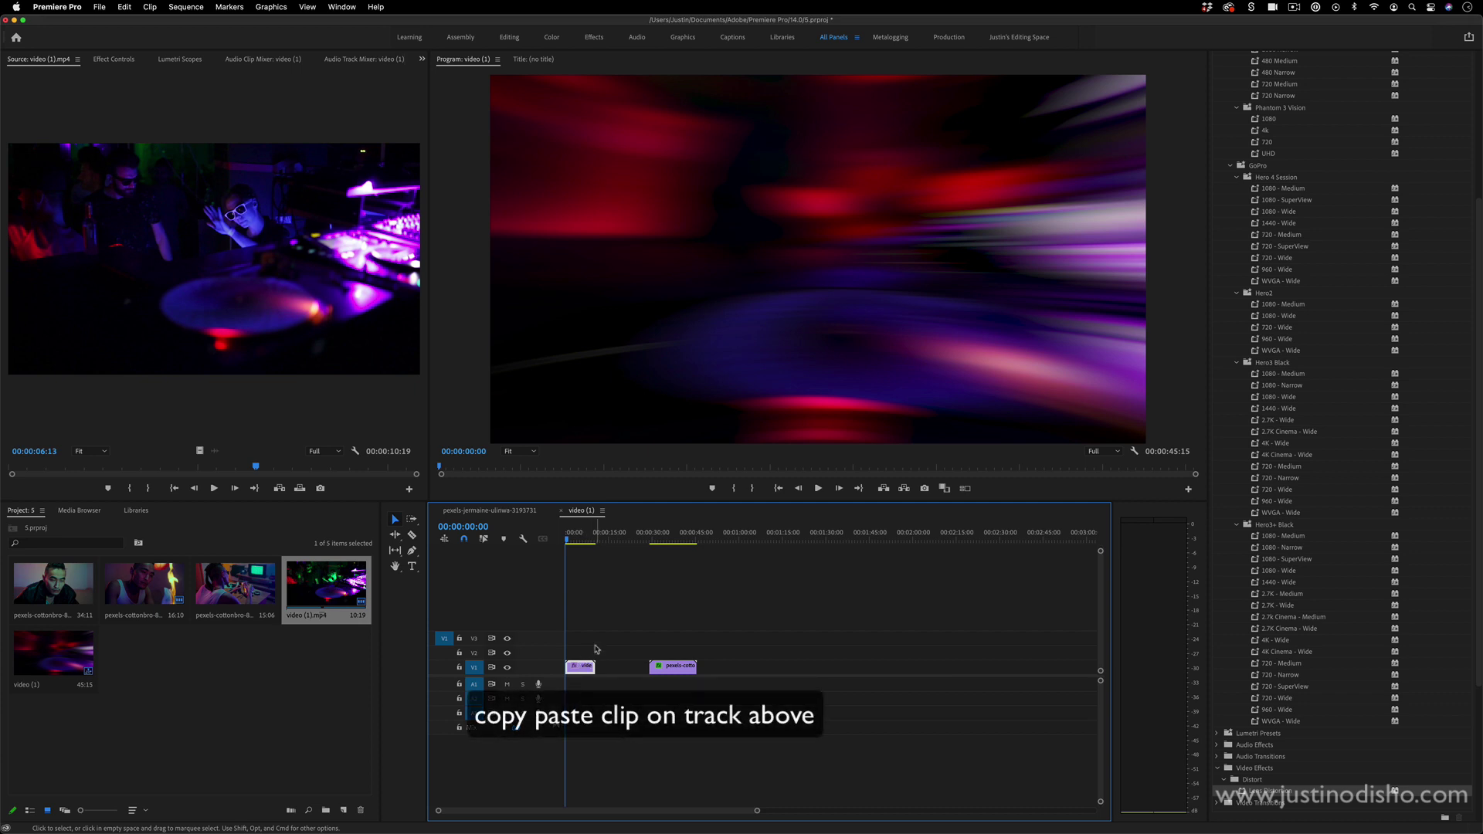
{"action": "key", "text": "super+c"}
{"action": "key", "text": "super+v"}
Add a Gaussian Blur effect to the duplicate clip on V3 and set its Blurriness to 120
{"action": "left_click_drag", "start_coordinate": [891, 360], "coordinate": [586, 638]}
{"action": "scroll", "coordinate": [266, 473], "scroll_direction": "down", "scroll_amount": 4}
{"action": "left_click_drag", "start_coordinate": [162, 432], "coordinate": [250, 433]}
Set the V3 clip's Blend Mode to Color Dodge and play back the combined layers from the start
{"action": "left_click", "coordinate": [207, 178]}
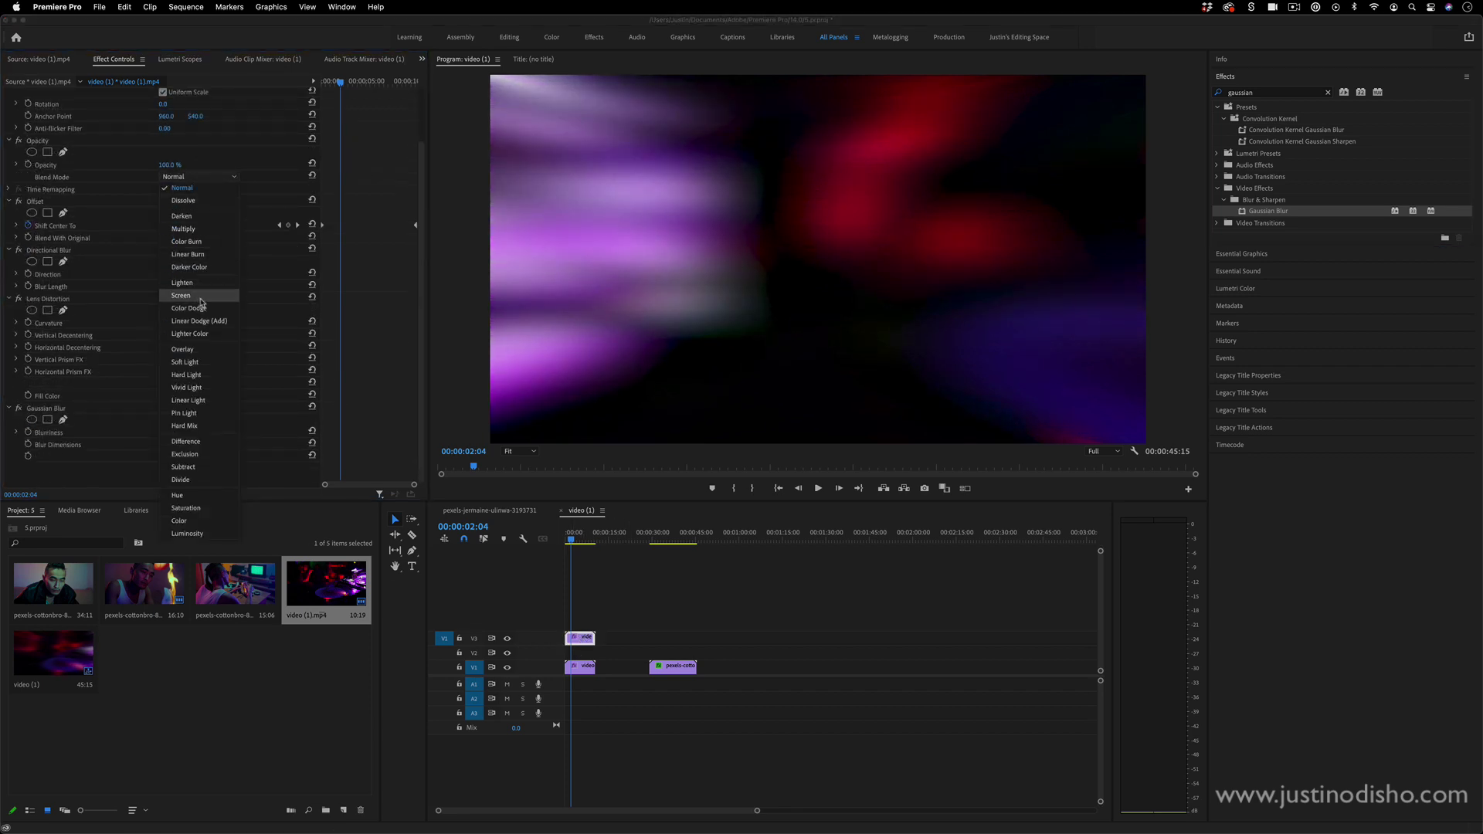
{"action": "left_click", "coordinate": [200, 298]}
{"action": "key", "text": "Home"}
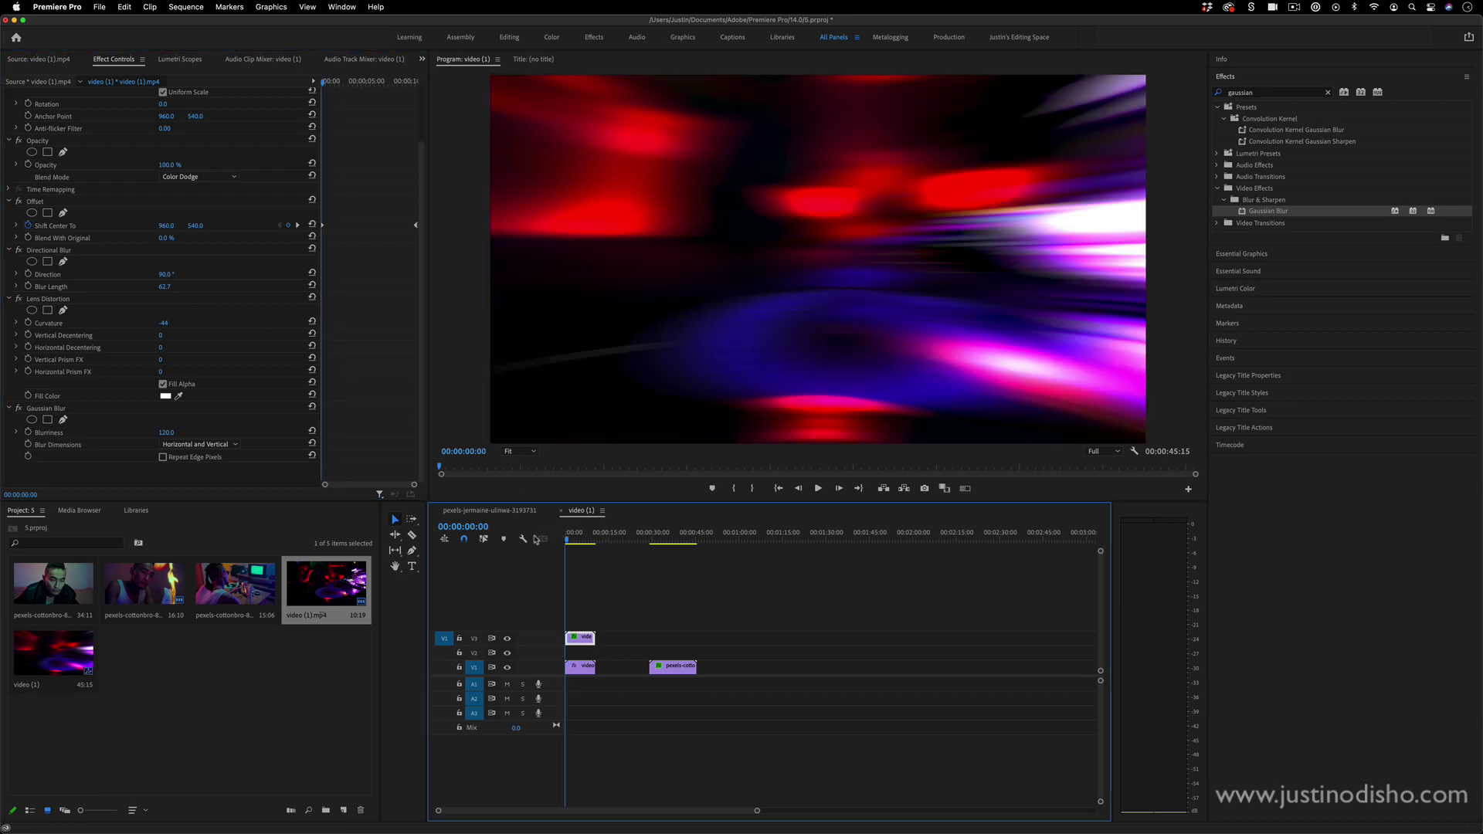
{"action": "key", "text": "space"}
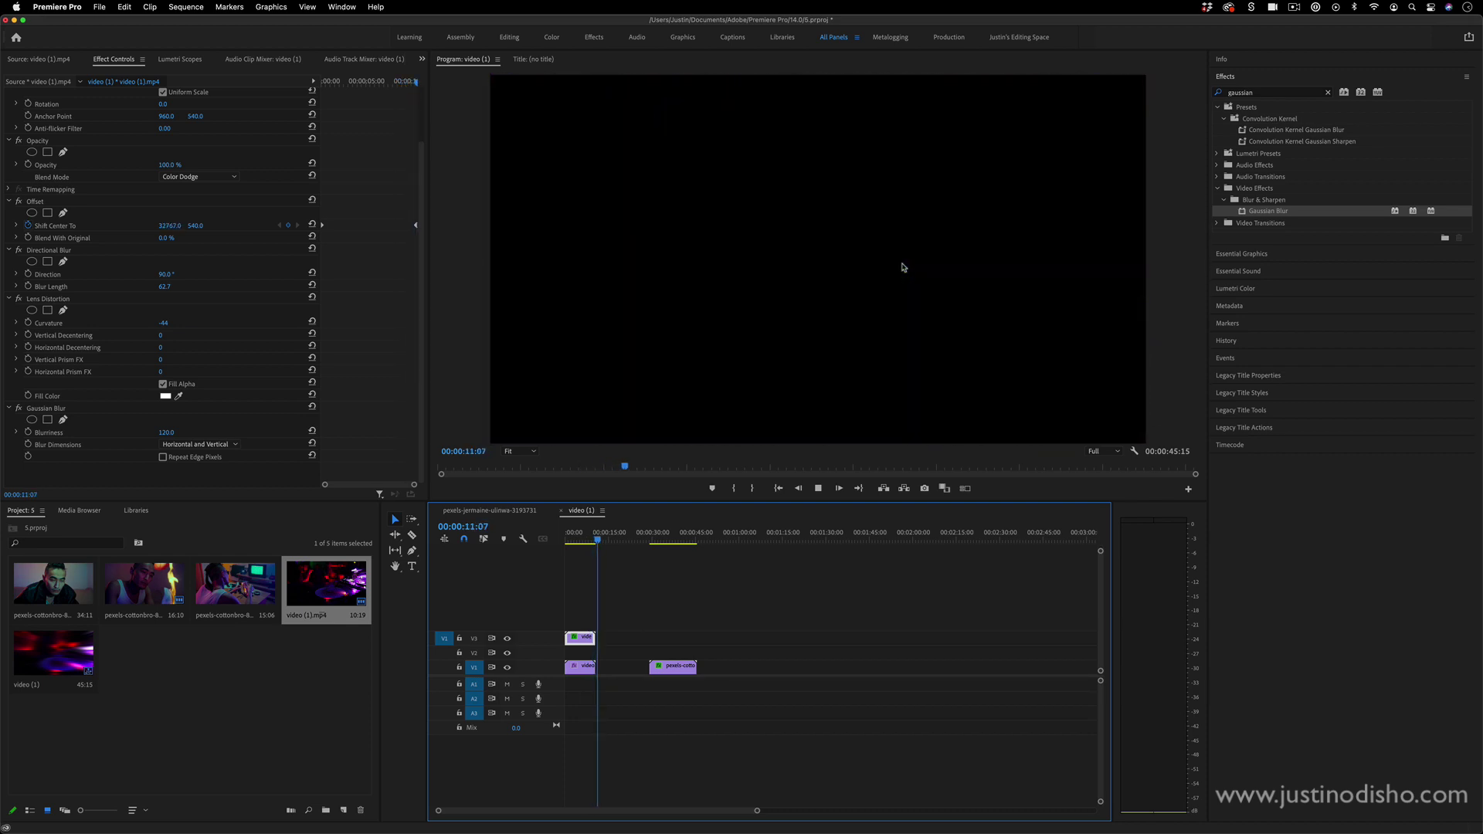
Return the playhead to the sequence start and render the timeline effects for preview
{"action": "left_click_drag", "start_coordinate": [592, 544], "coordinate": [550, 547]}
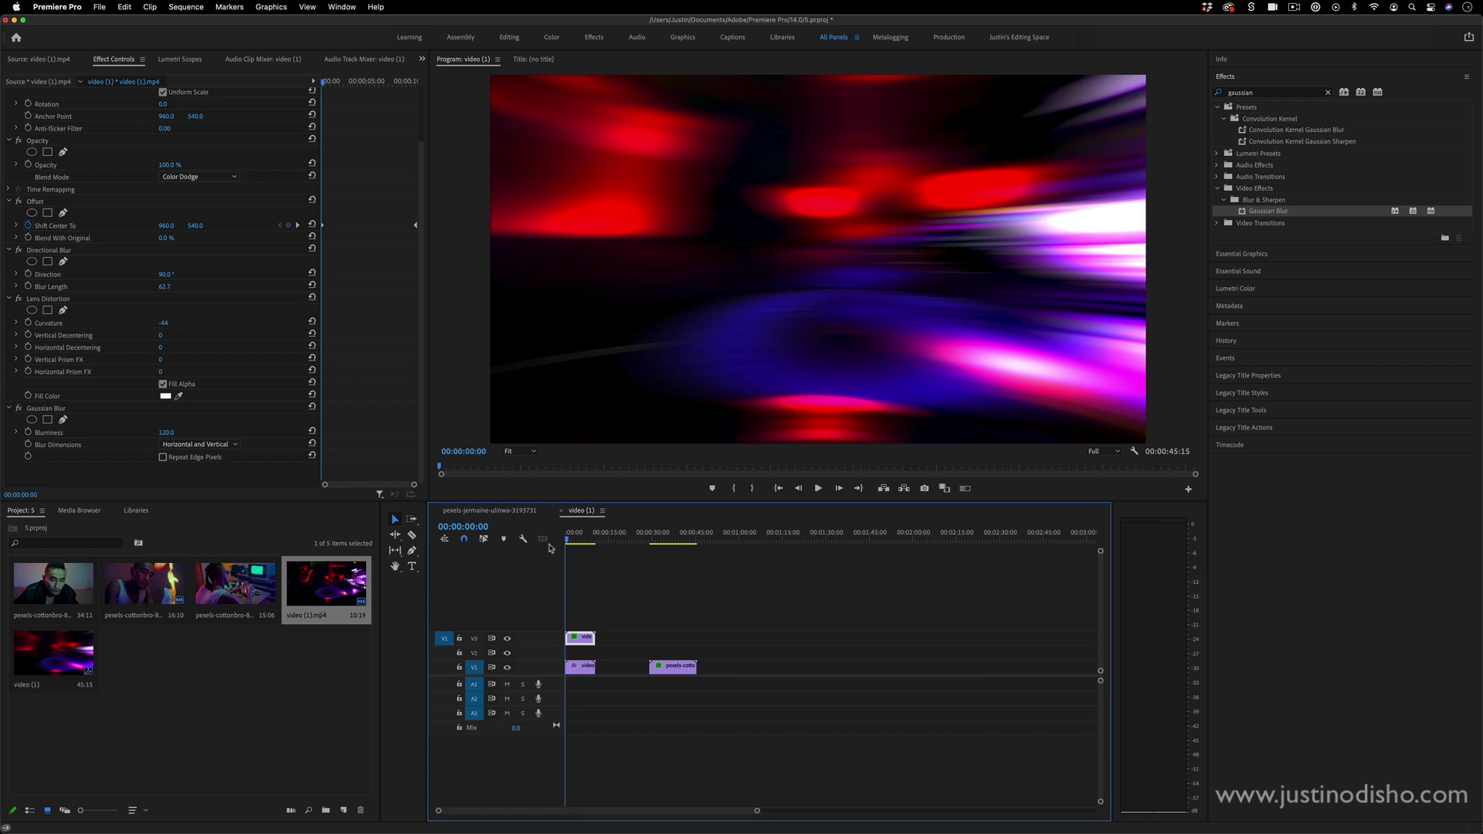
{"action": "key", "text": "Return"}
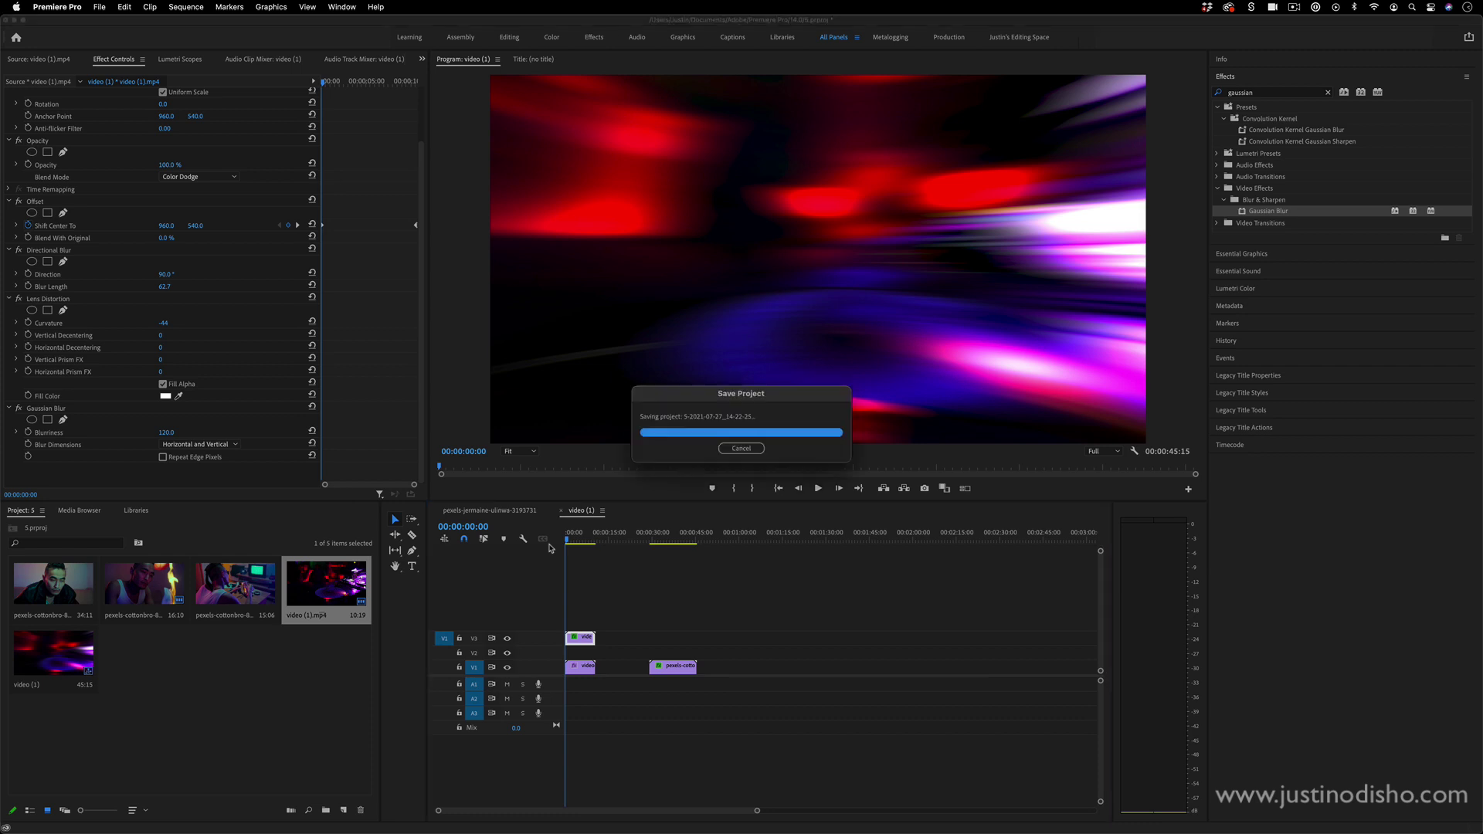